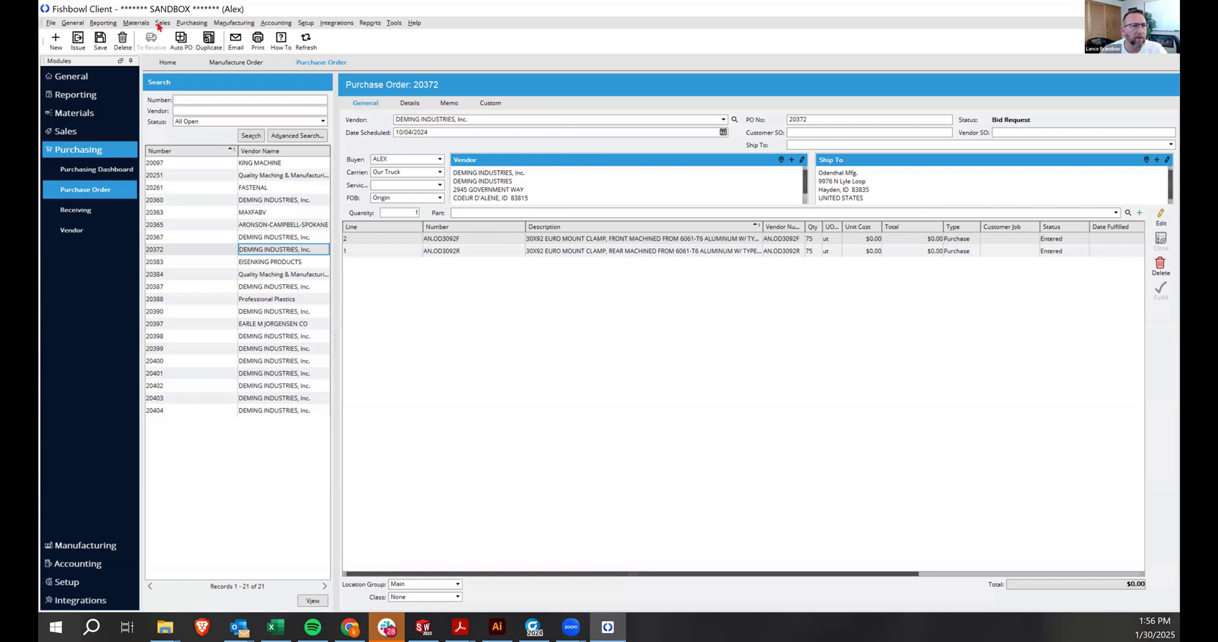
- Search the parts list for part numbers containing mc-ezgp, with the part image display turned off
left_click(137, 23)
left_click(141, 44)
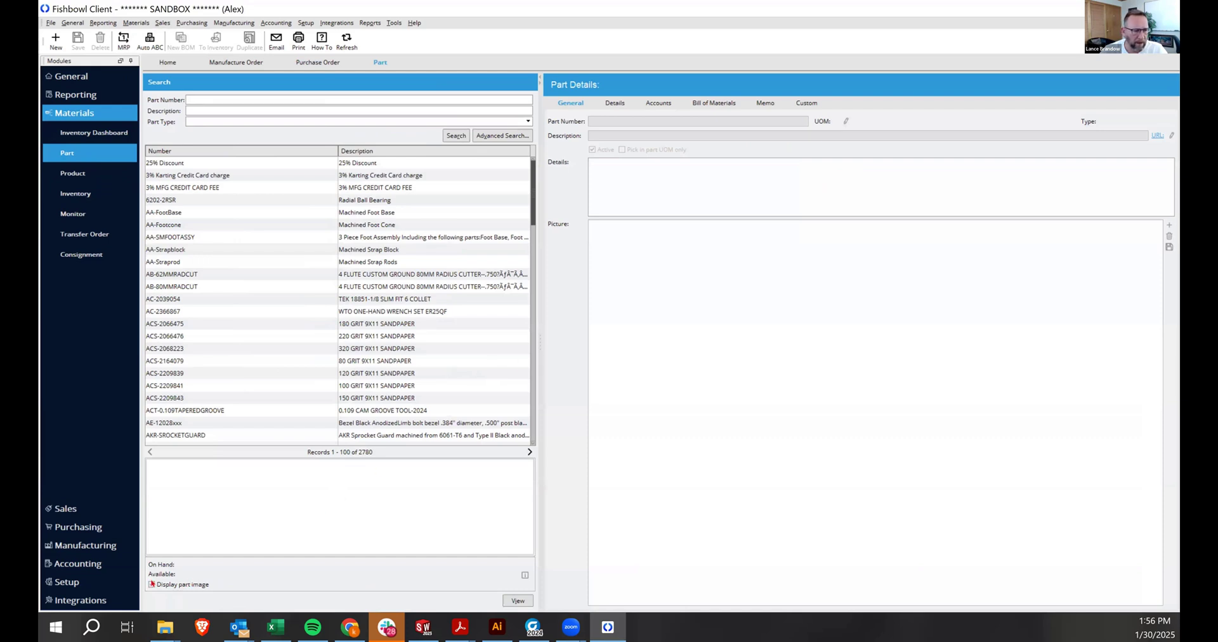
left_click(152, 584)
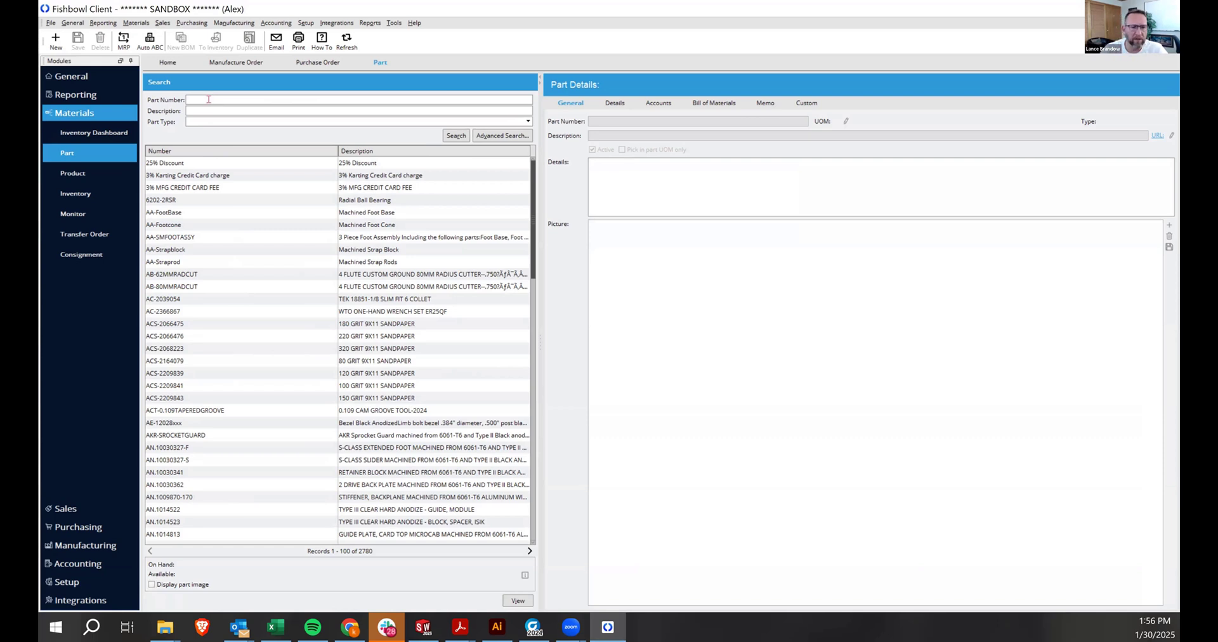
type("mc-")
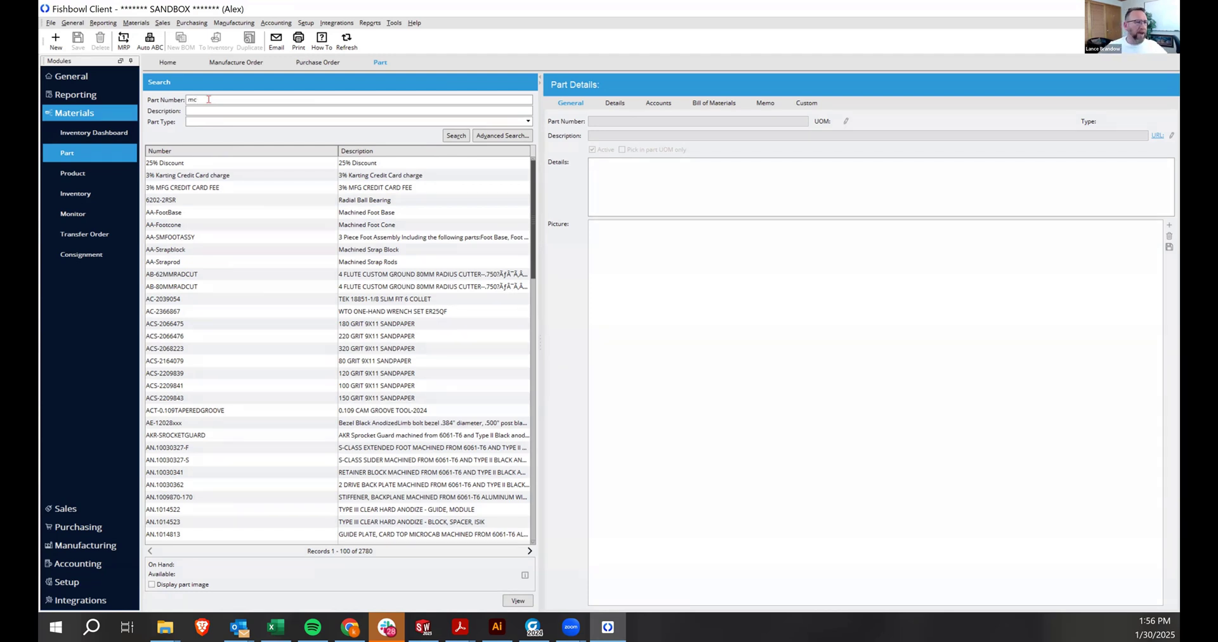
type("ezgp")
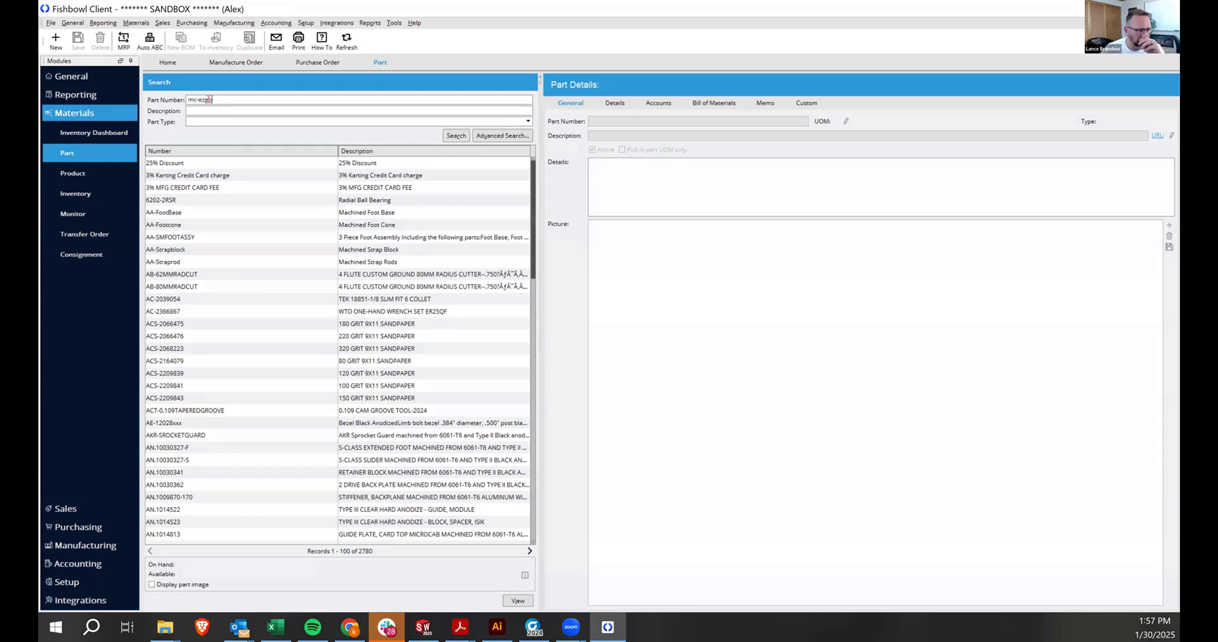
left_click(456, 135)
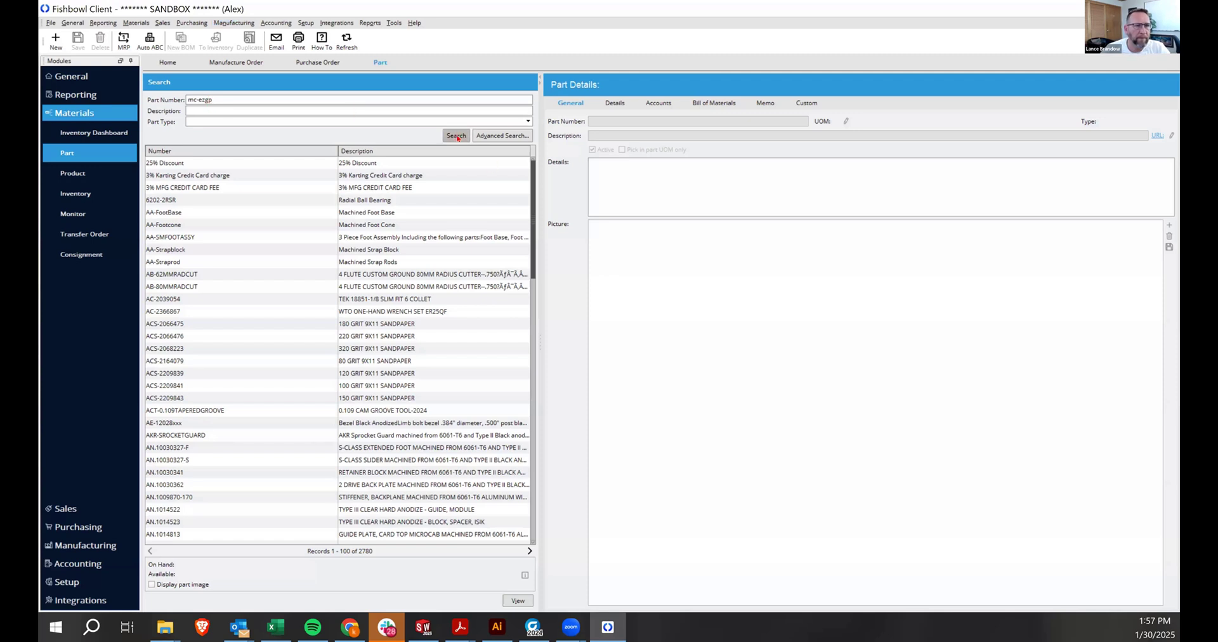
- Review the PO item type and default returning part in the details of several MC-EZGP raw machined parts
left_click(251, 216)
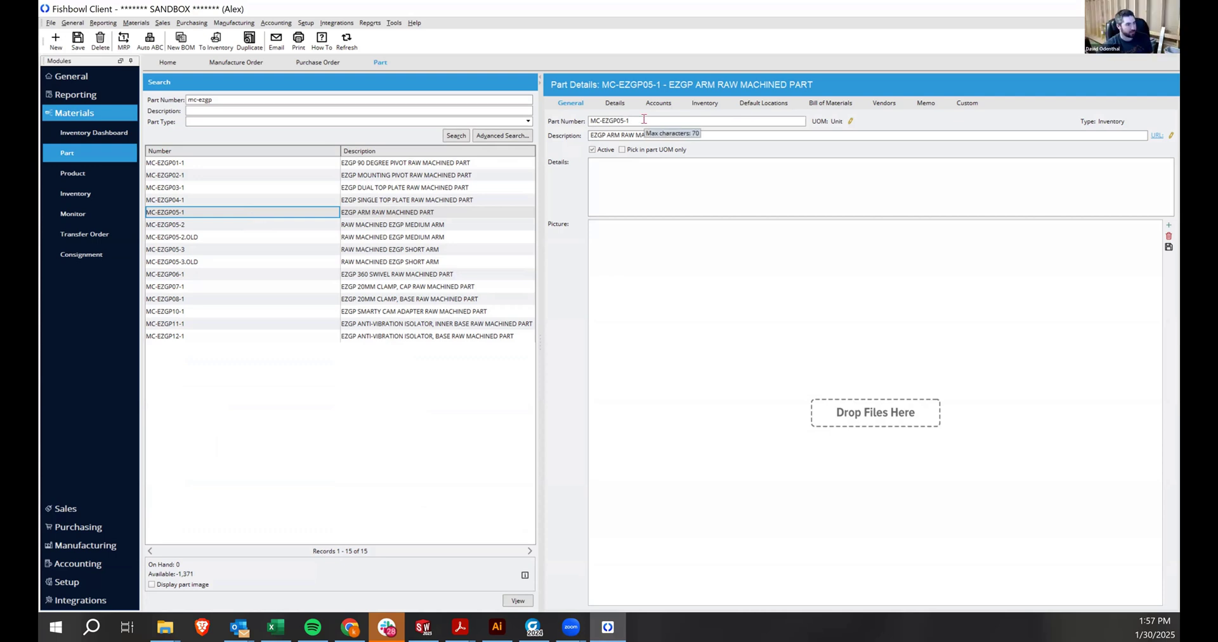
left_click(620, 102)
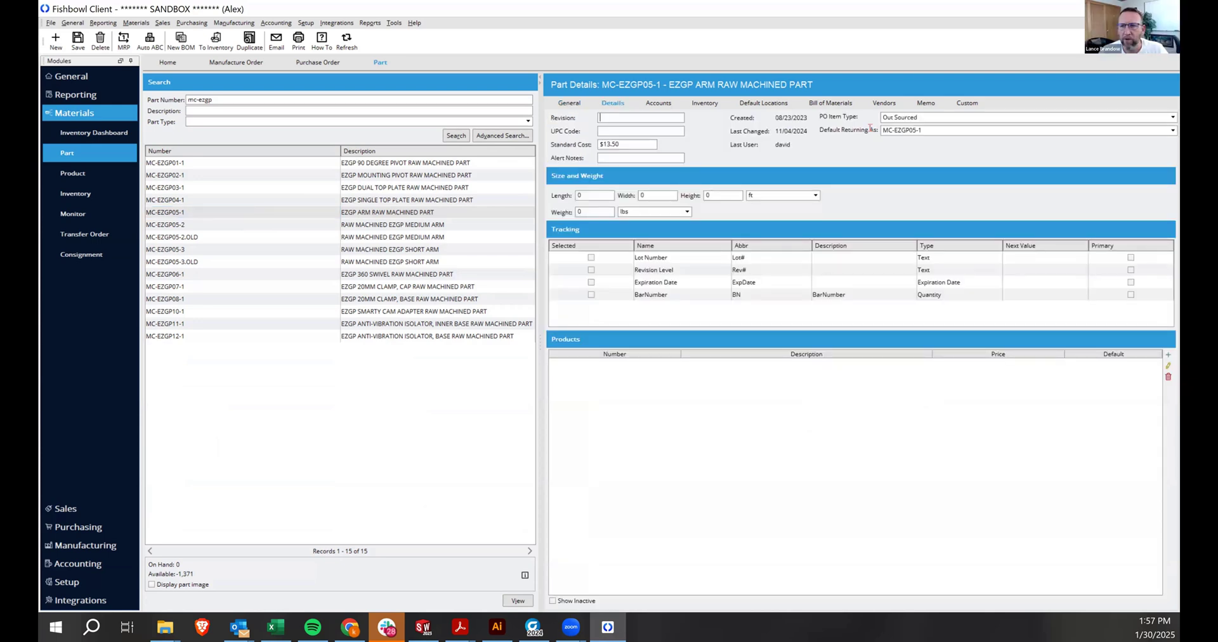
left_click(927, 116)
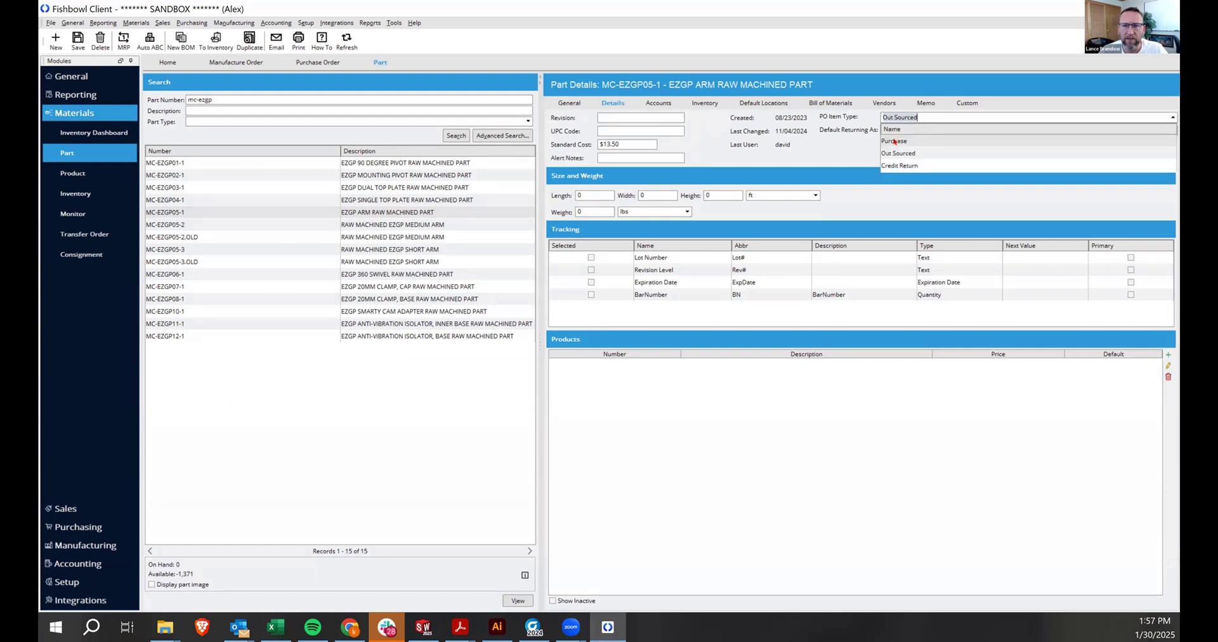
left_click(354, 274)
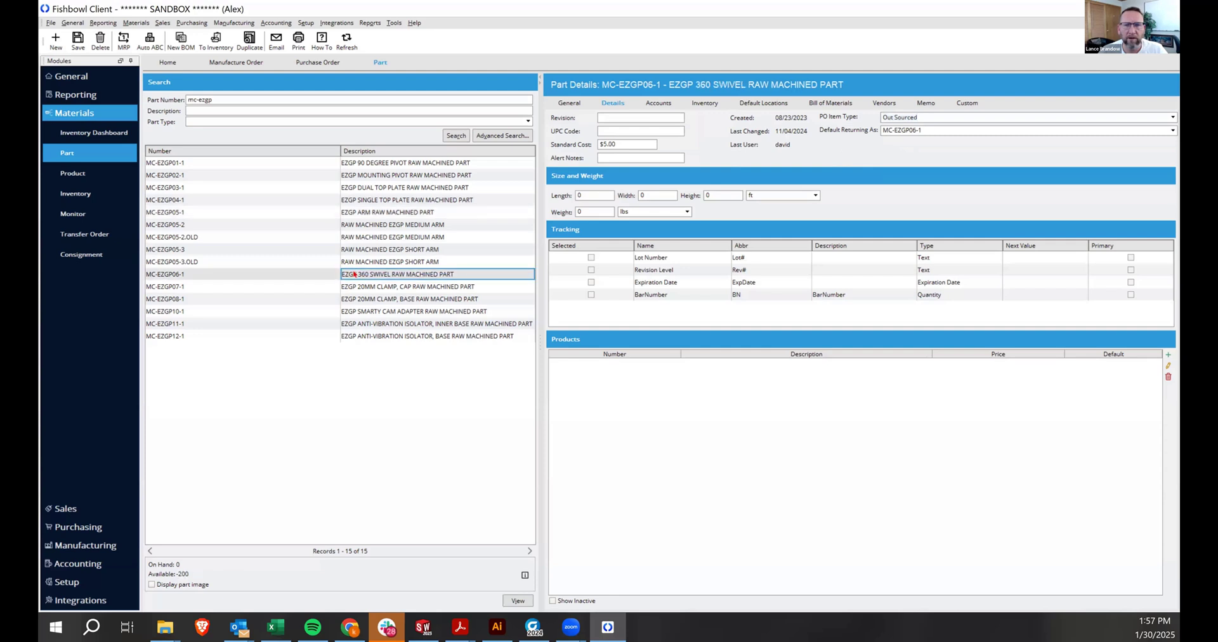
left_click(360, 298)
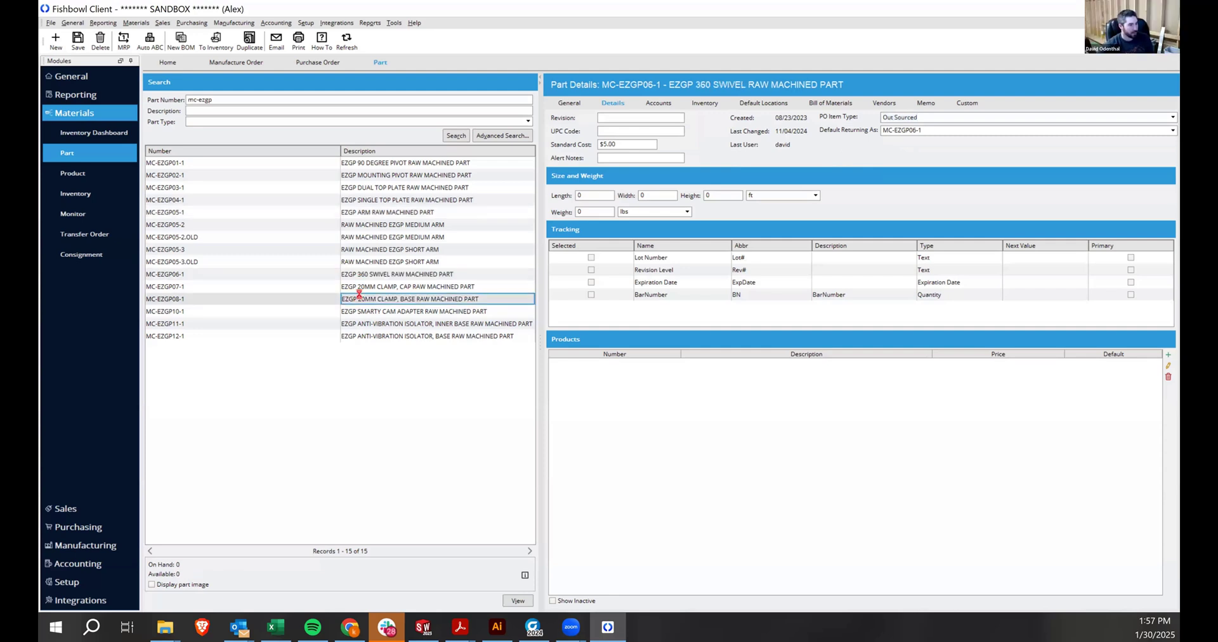
left_click(375, 324)
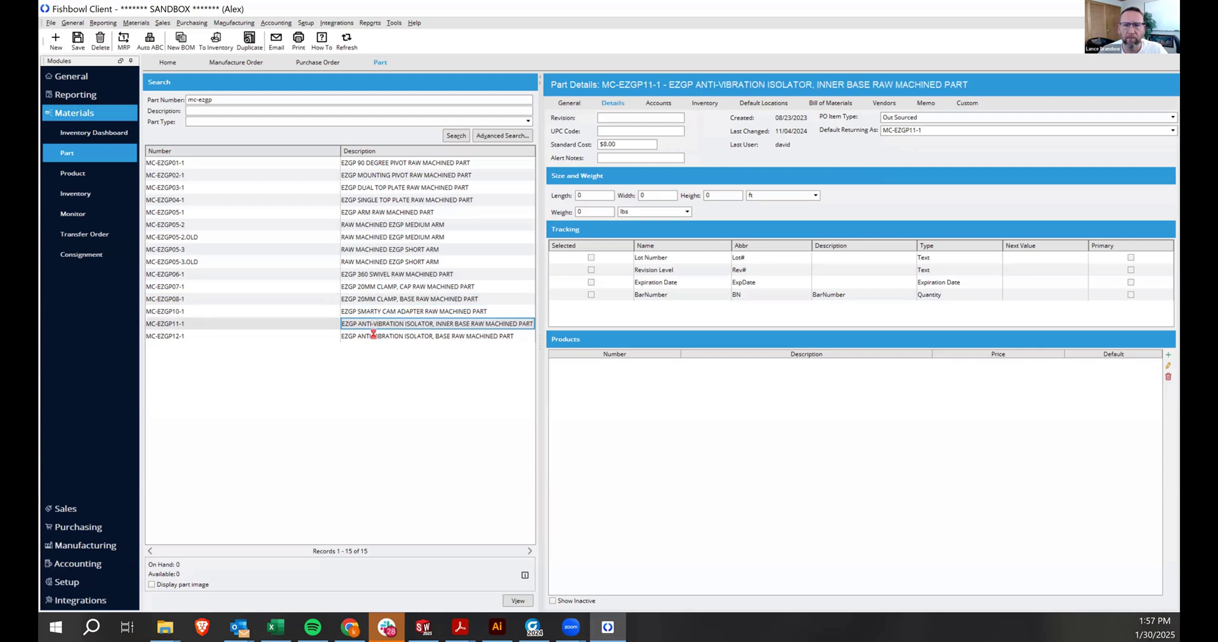
left_click(374, 336)
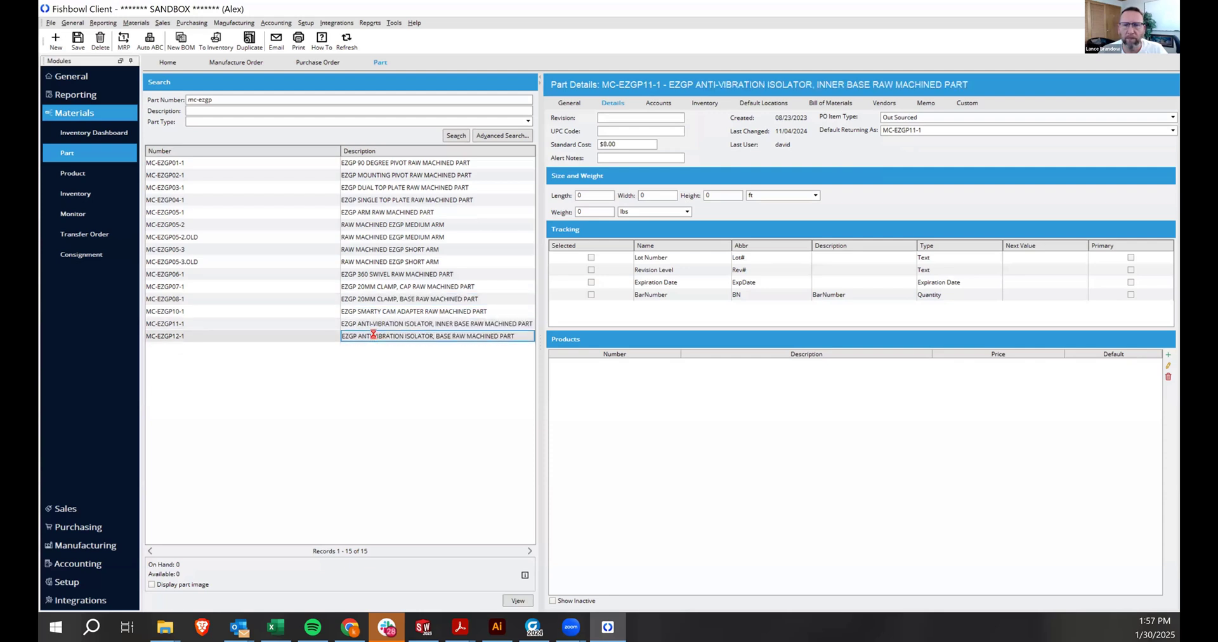
left_click(368, 163)
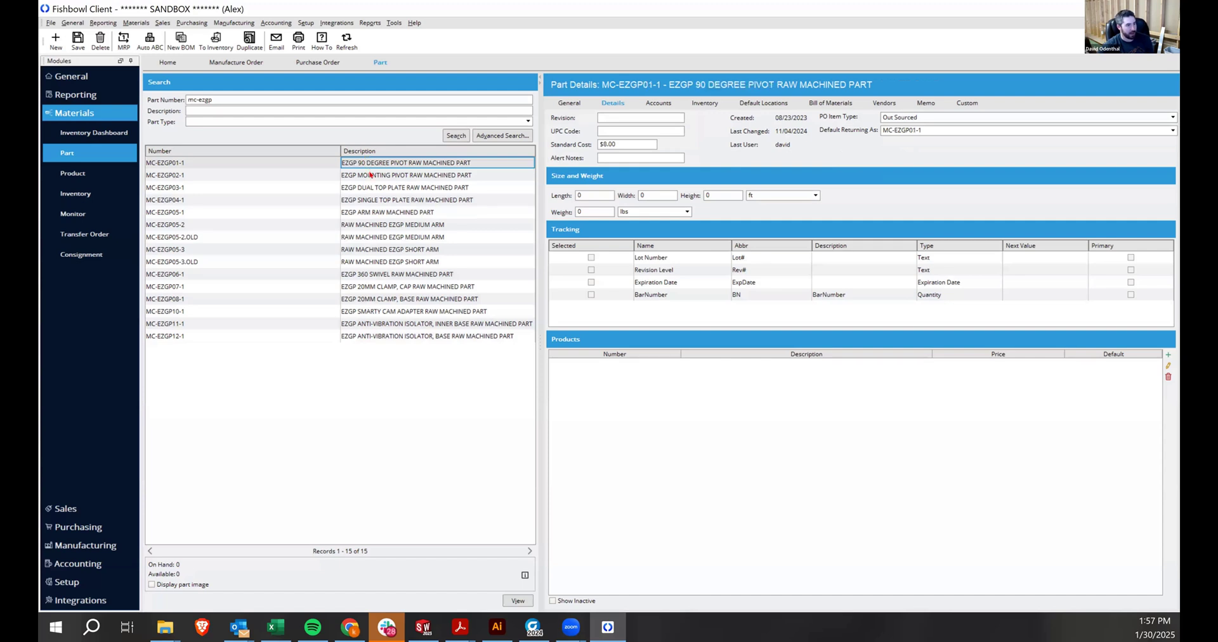
left_click(370, 175)
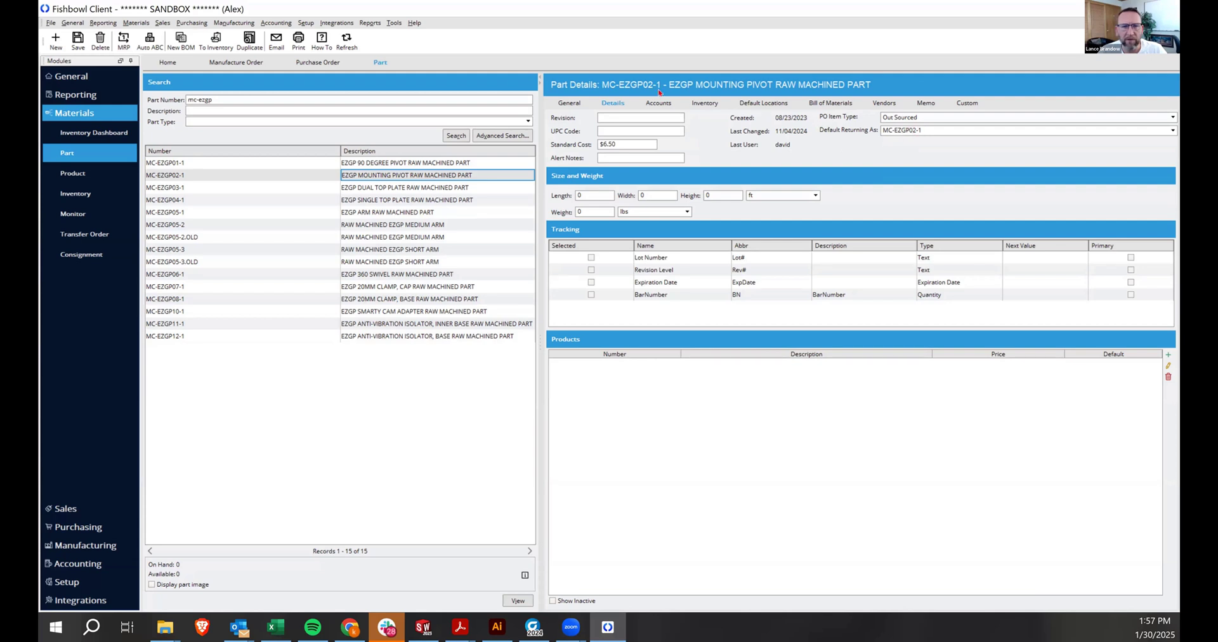
- Set the default returning part of MC-EZGP01-1 to OD-EZGP01-1
left_click(447, 162)
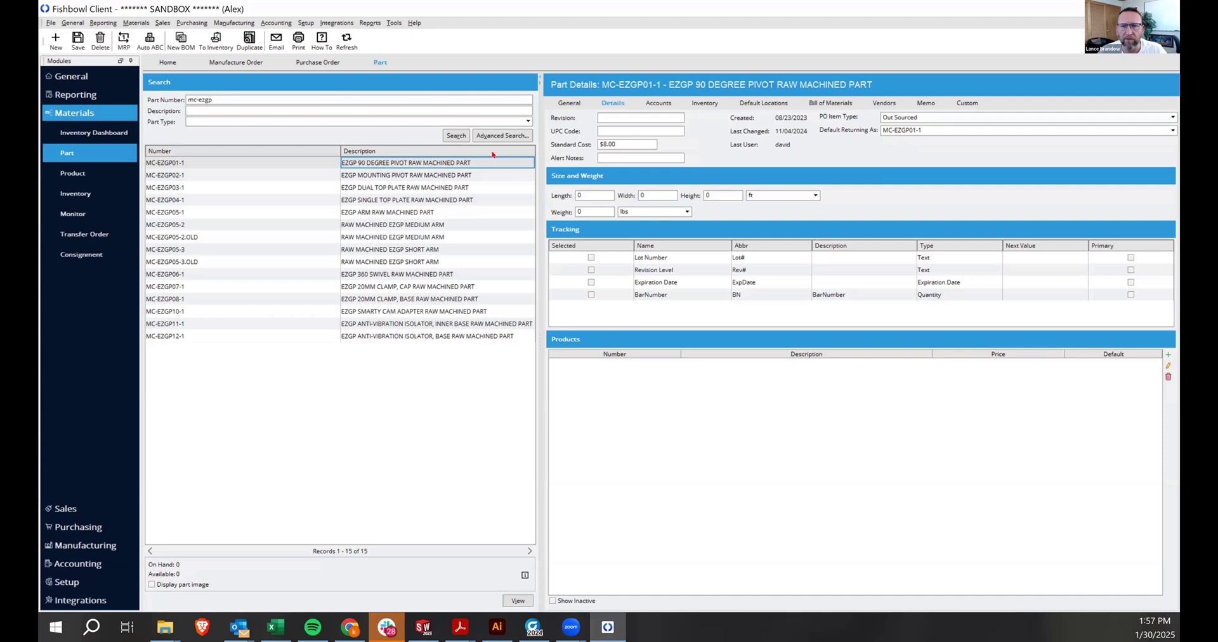
left_click(935, 129)
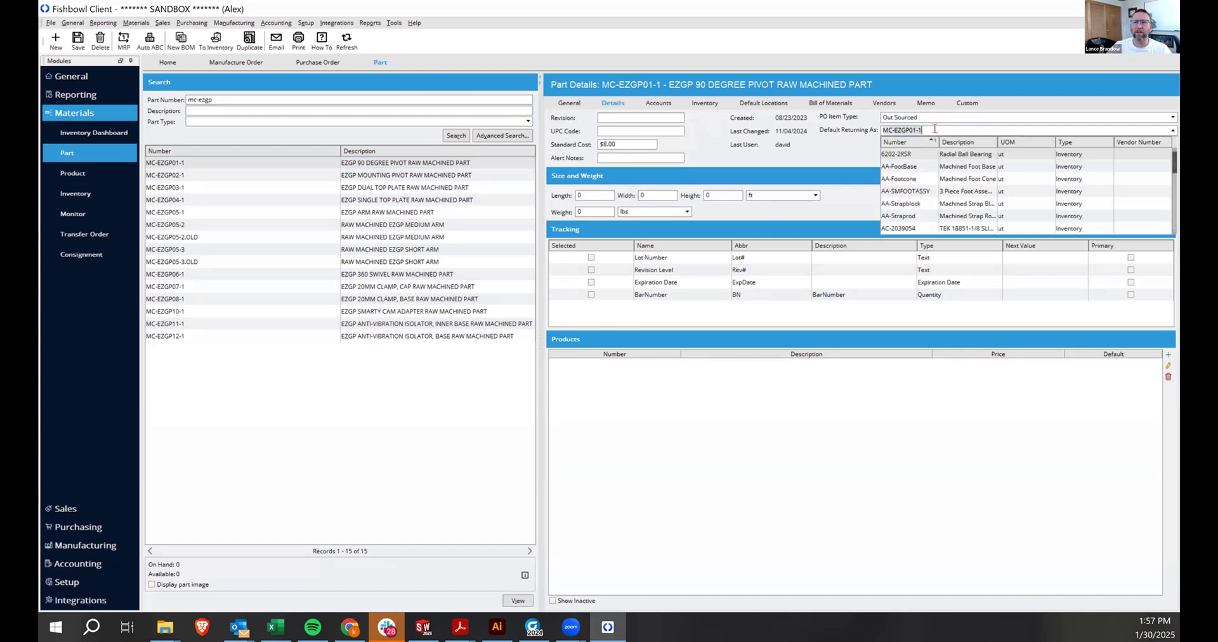
type("od-e")
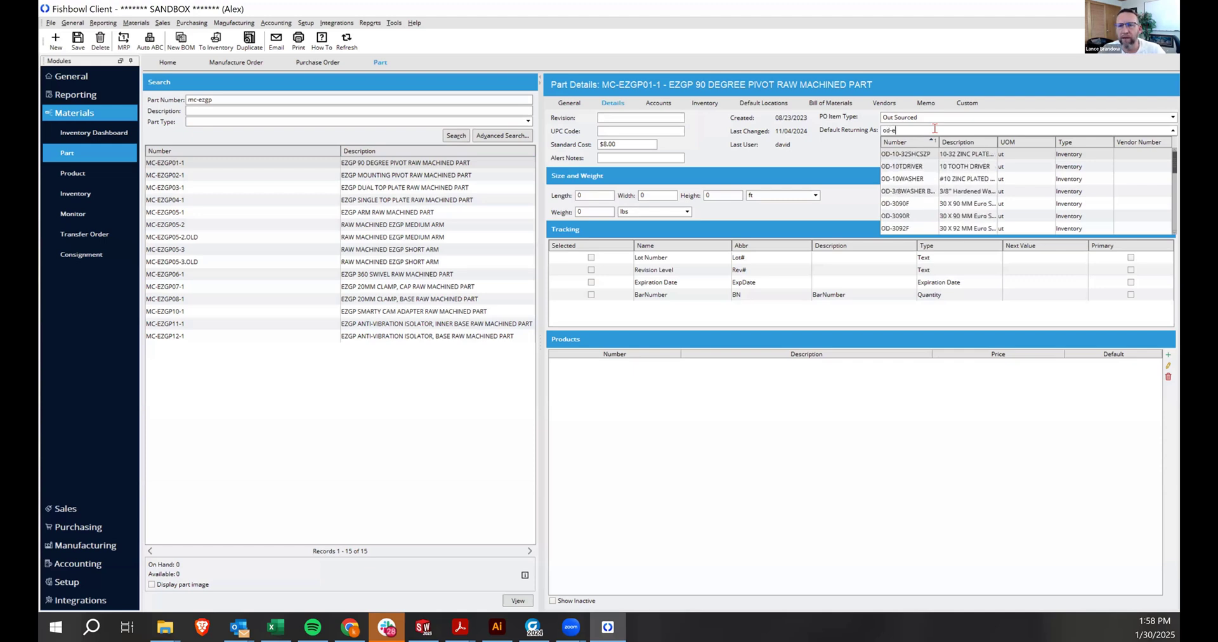
type("zgp")
key("BackSpace")
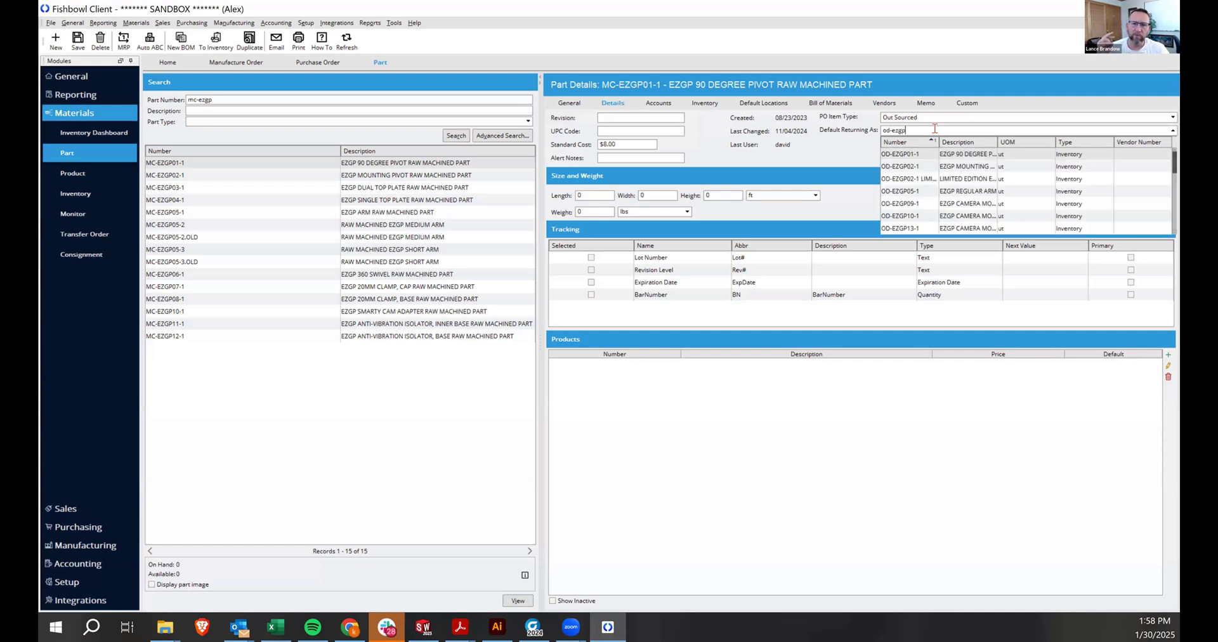
left_click(926, 154)
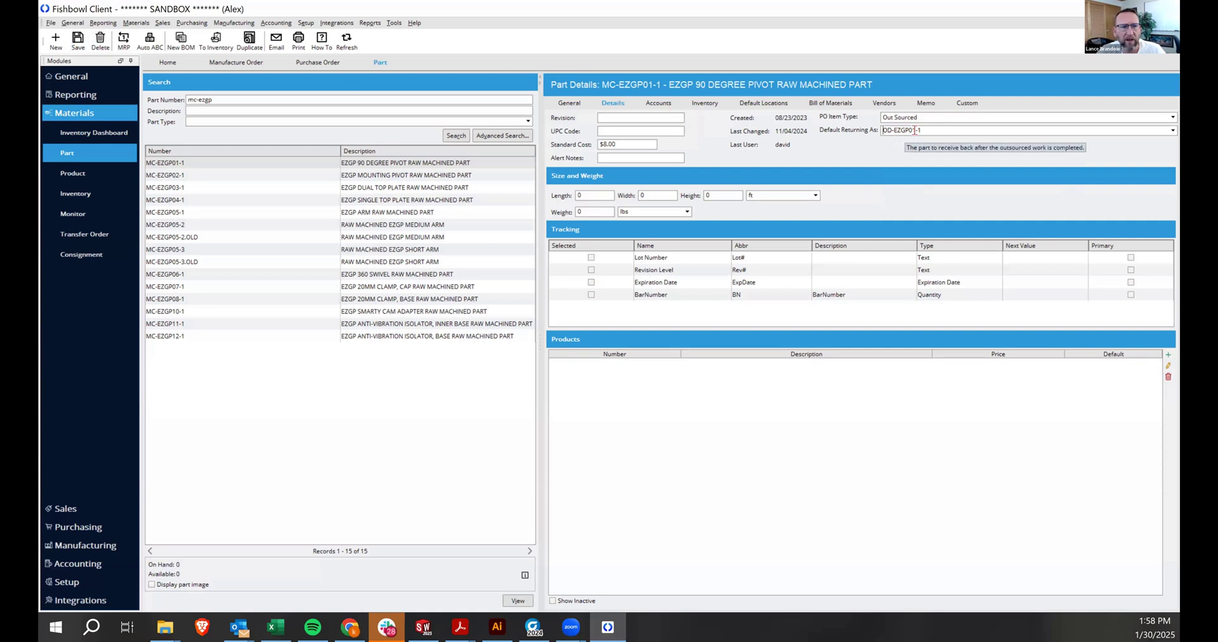
- Set the default returning part of MC-EZGP02-1 to OD-EZGP02-1 and save the part
left_click(421, 173)
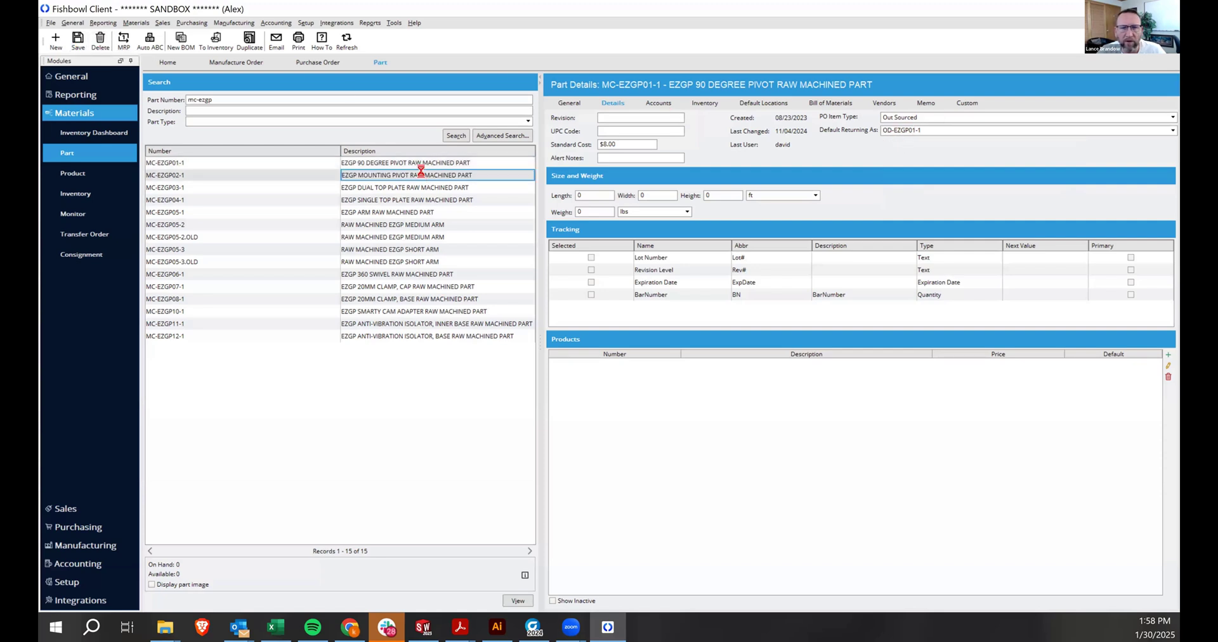
left_click(901, 130)
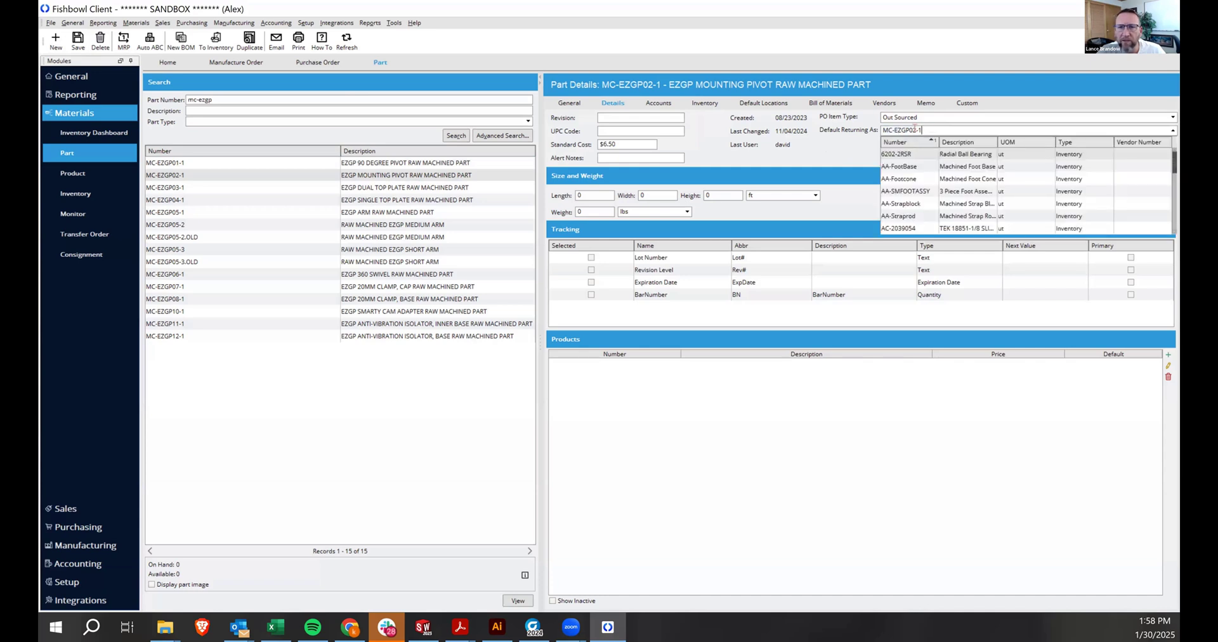
left_click(872, 129)
type("od-ez")
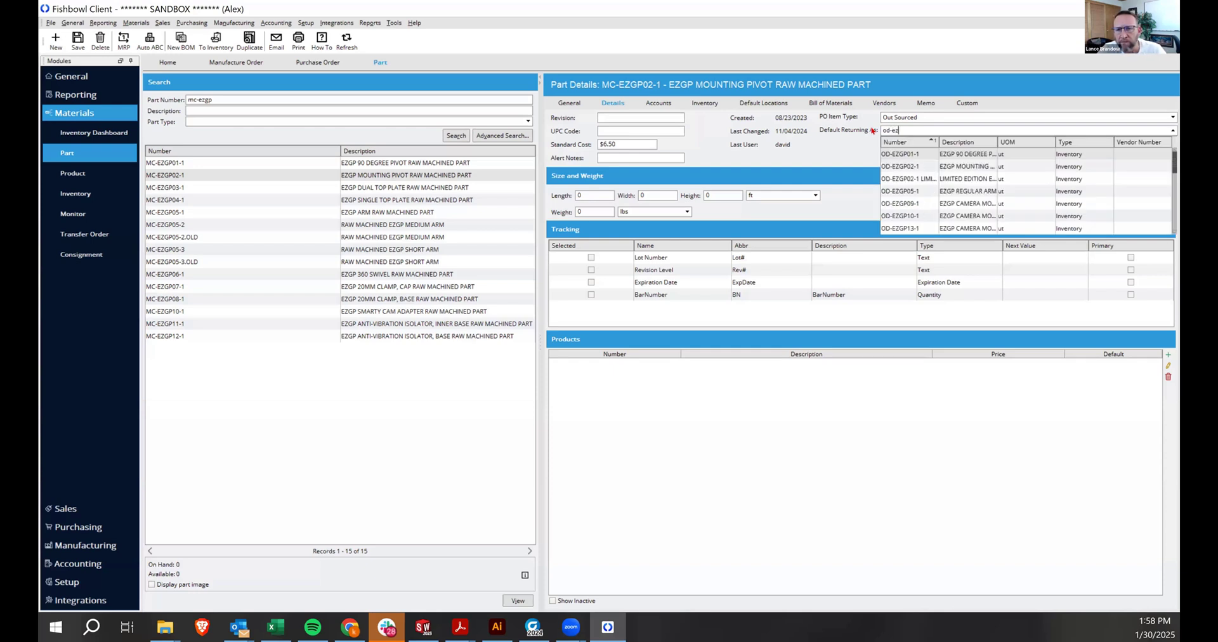
type("gp02")
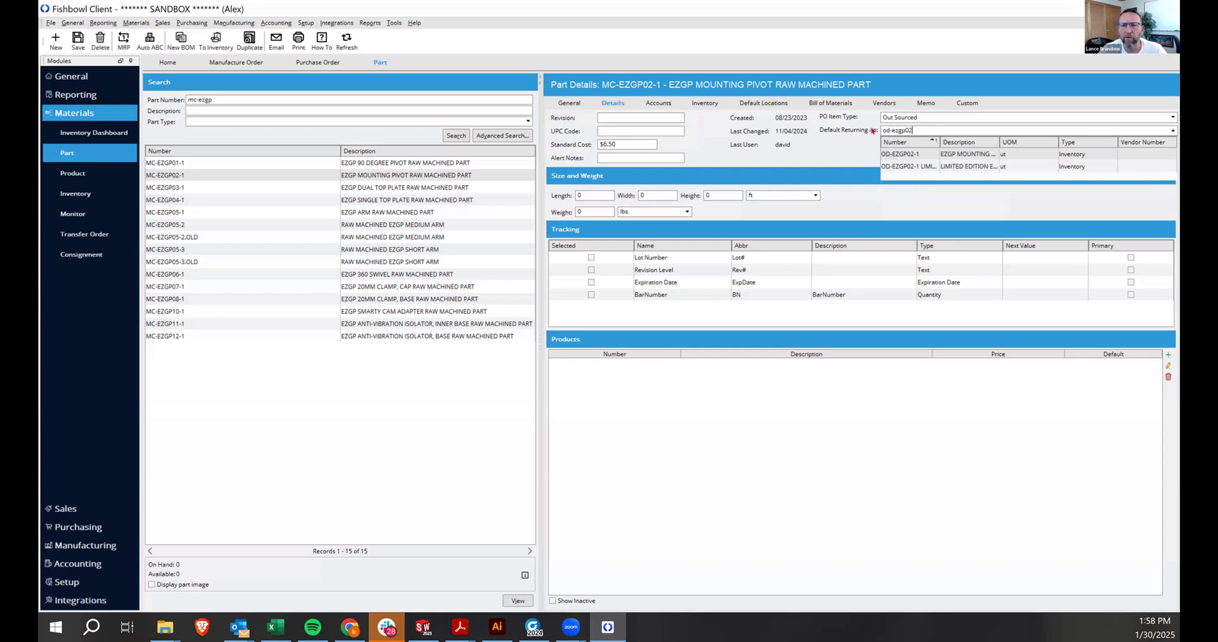
left_click(917, 155)
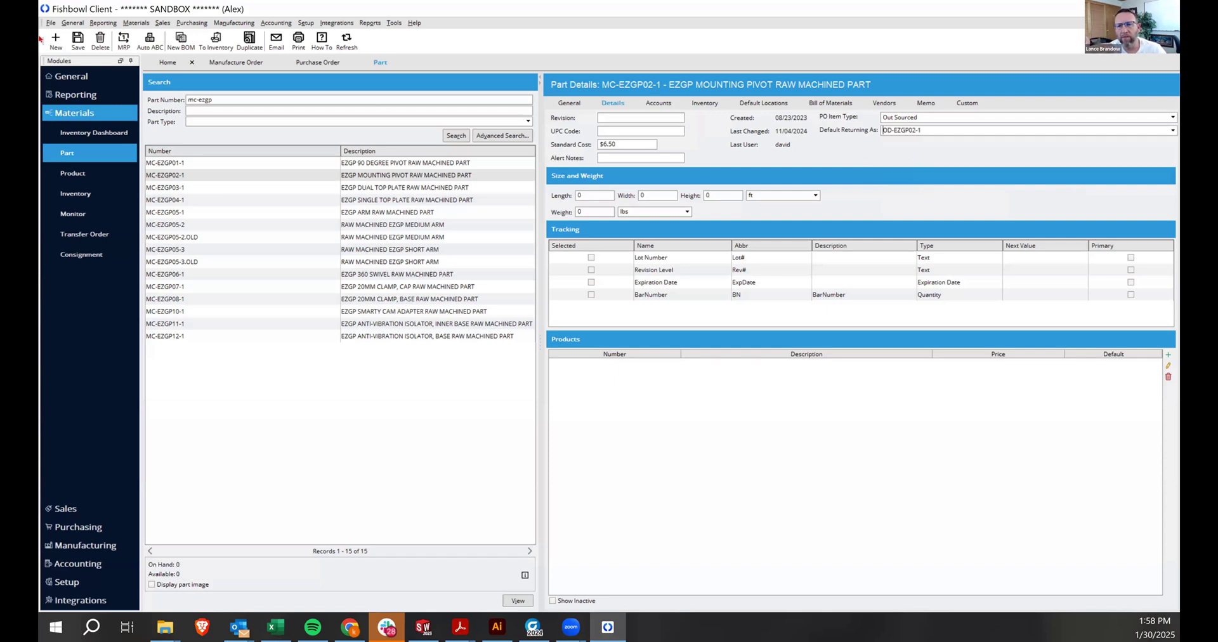
left_click(78, 42)
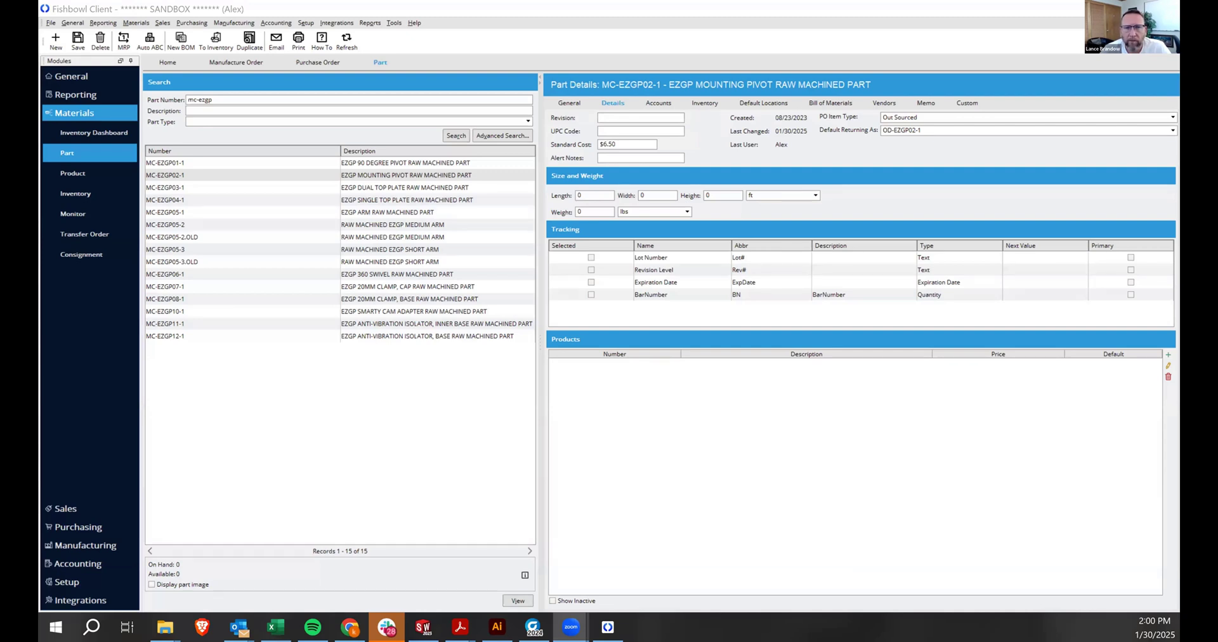
- Try to set the default returning part of MC-EZGP04-1, the single top plate, to OD-EZGP04-1
left_click(930, 130)
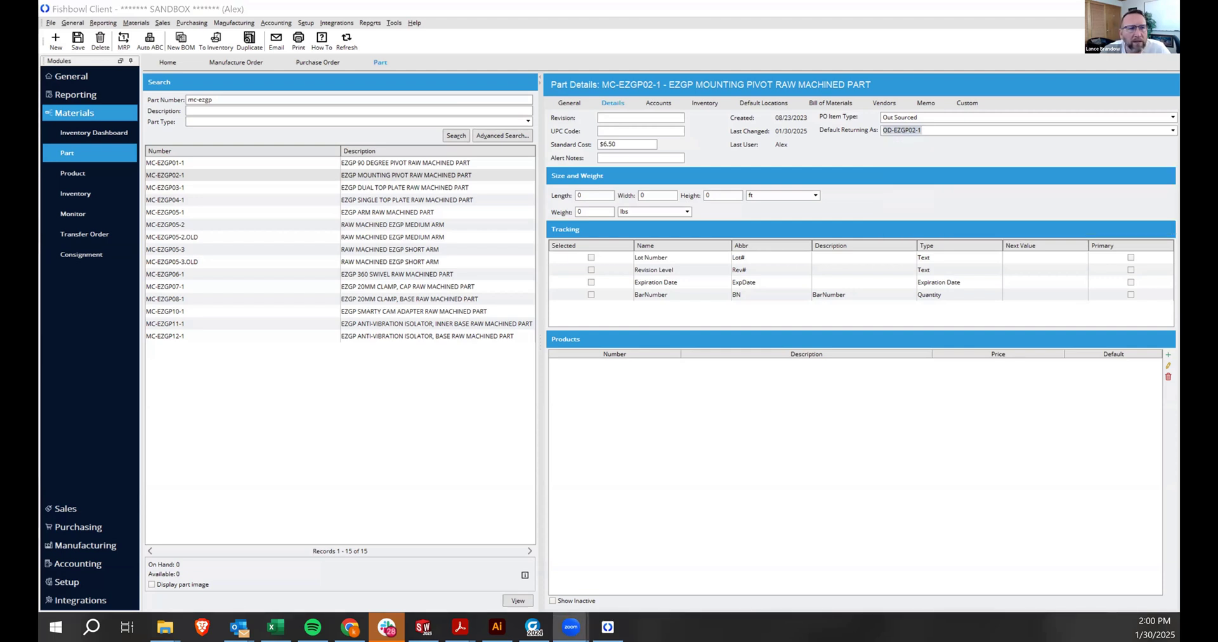
left_click(375, 189)
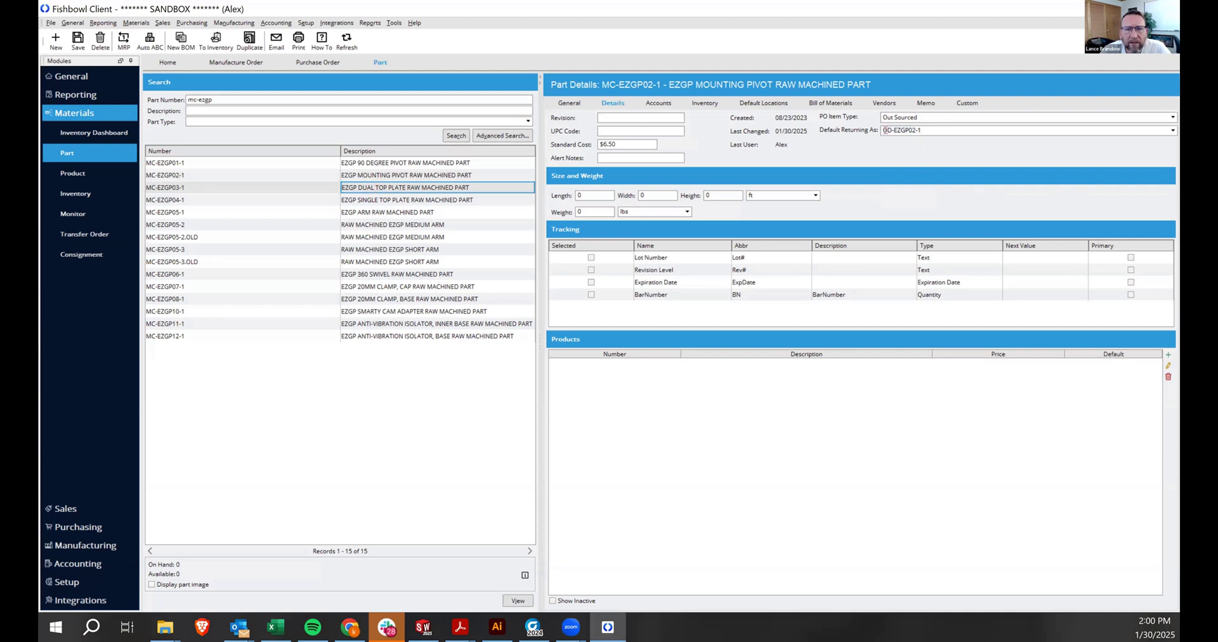
left_click(358, 203)
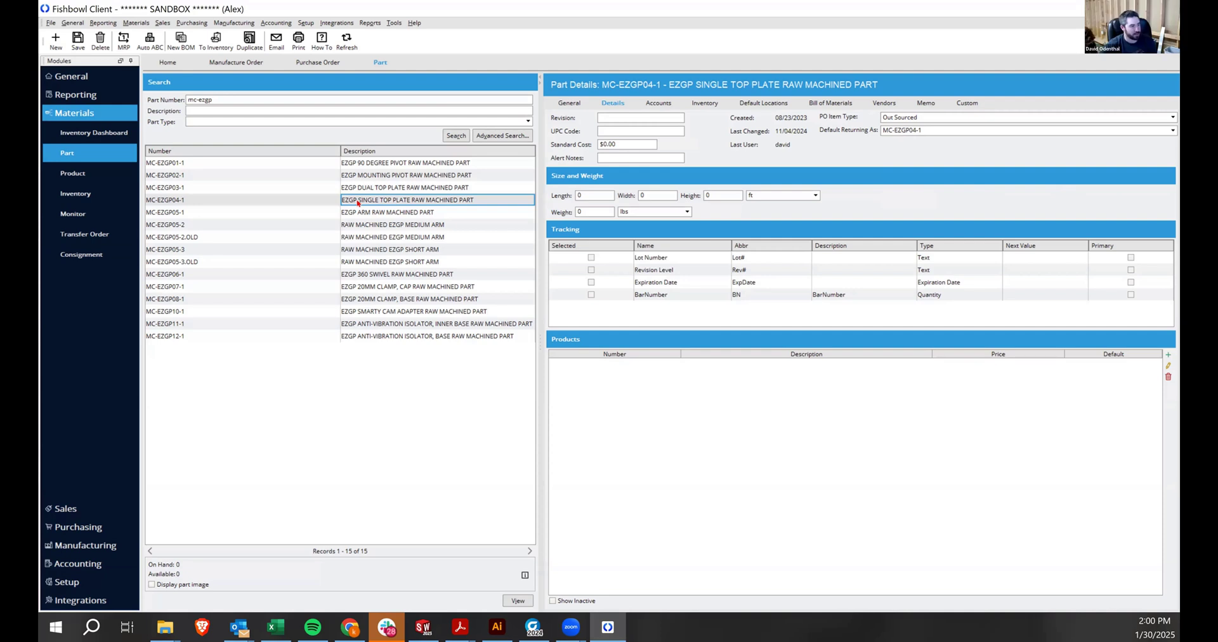
left_click(892, 131)
left_click(895, 131)
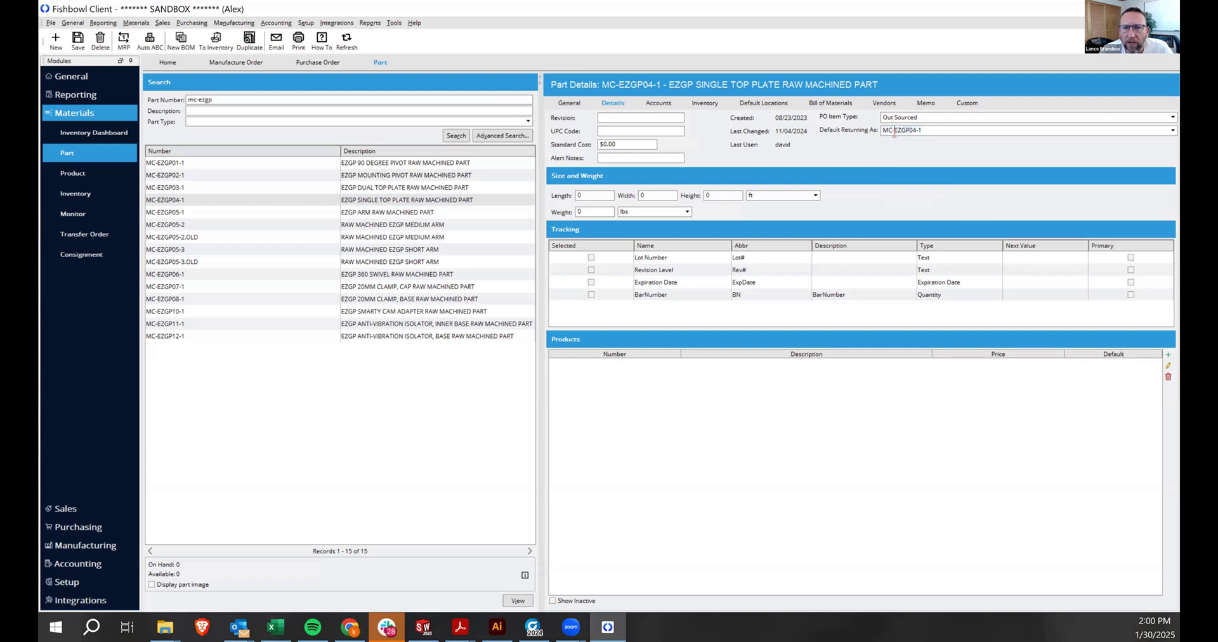
key("BackSpace")
key("BackSpace")
key("BackSpace")
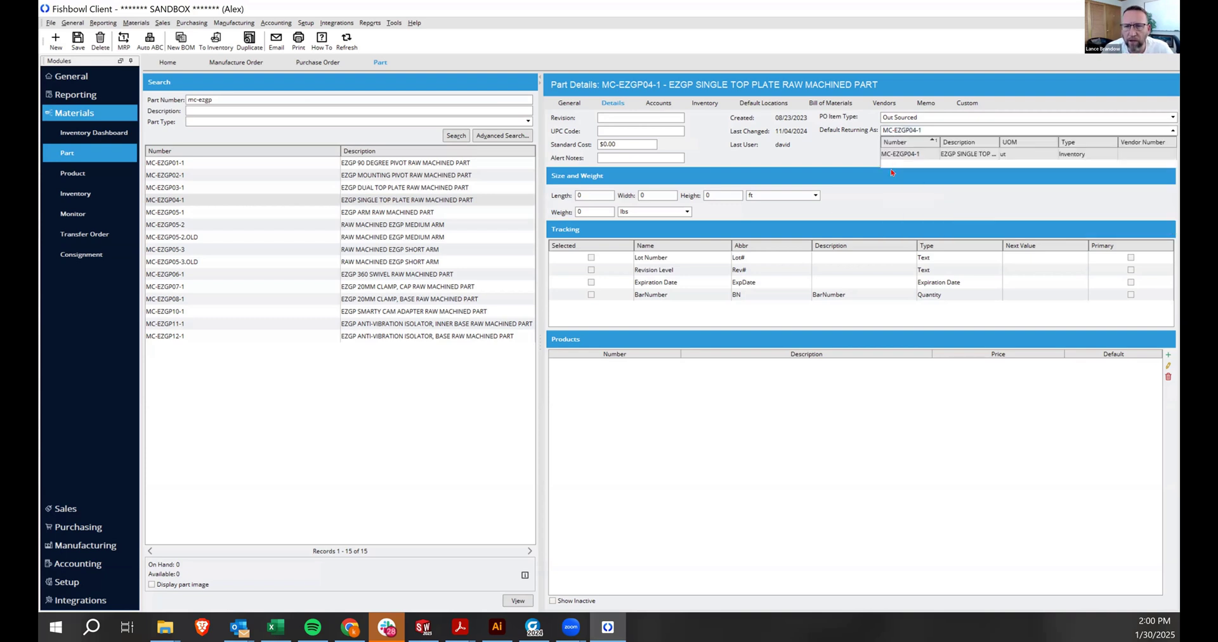
type("OD")
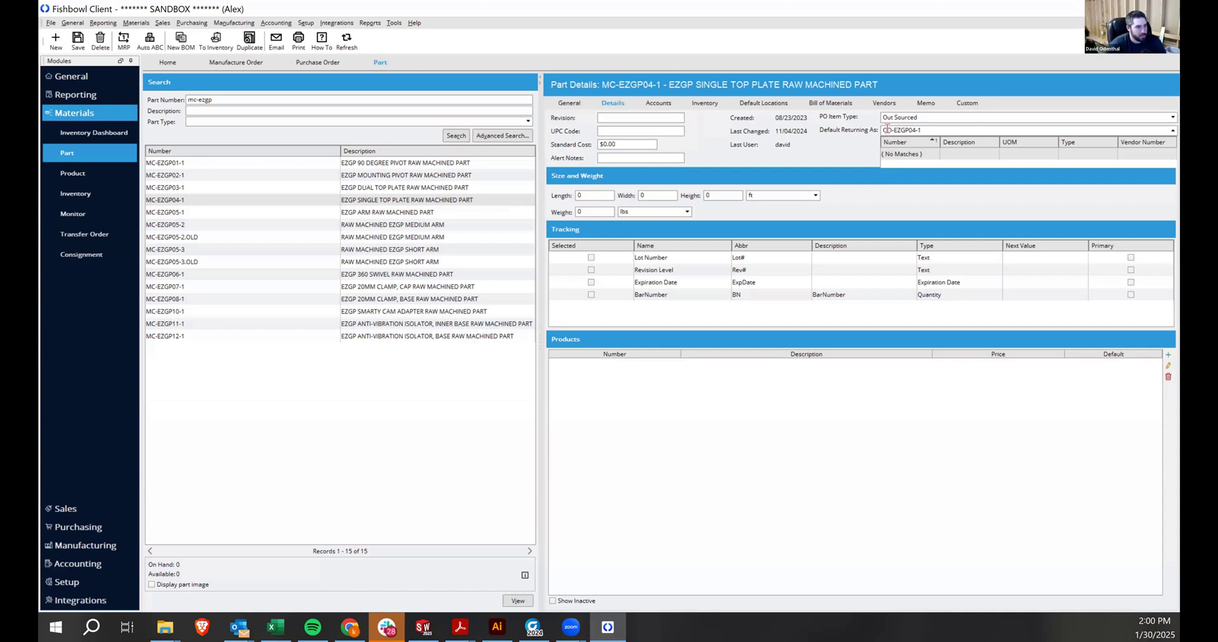
left_click(931, 130)
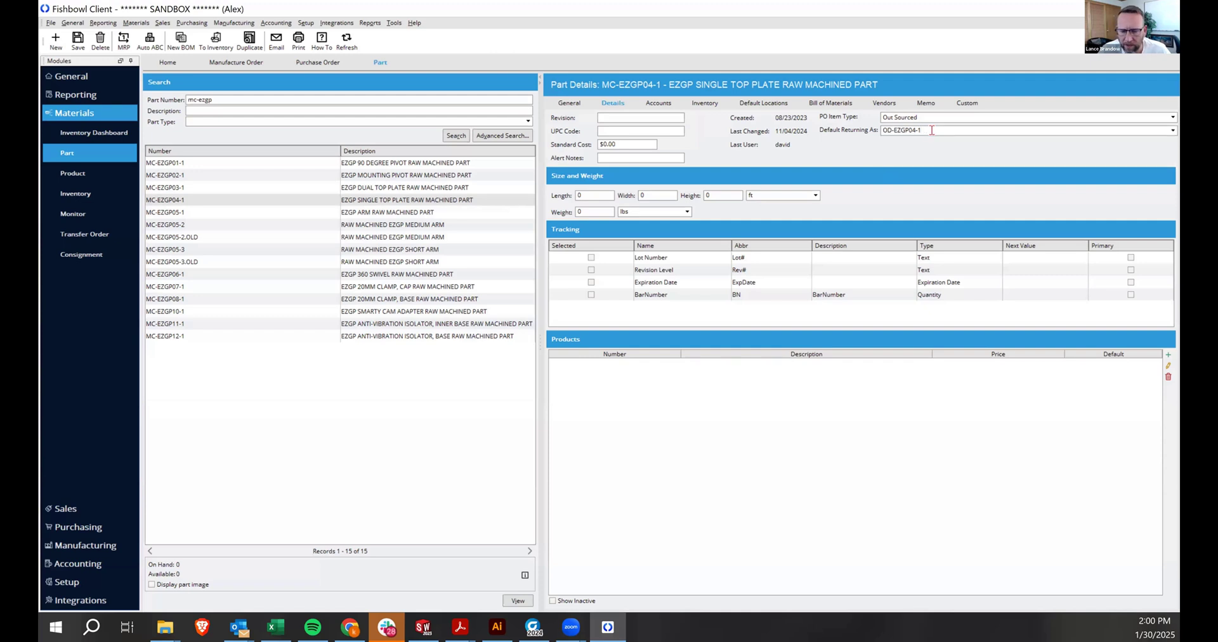
- Set the default returning part of MC-EZGP04-1 to the single 360 swivel part OD-EZGPTP1-1 and save the part
left_click(931, 130)
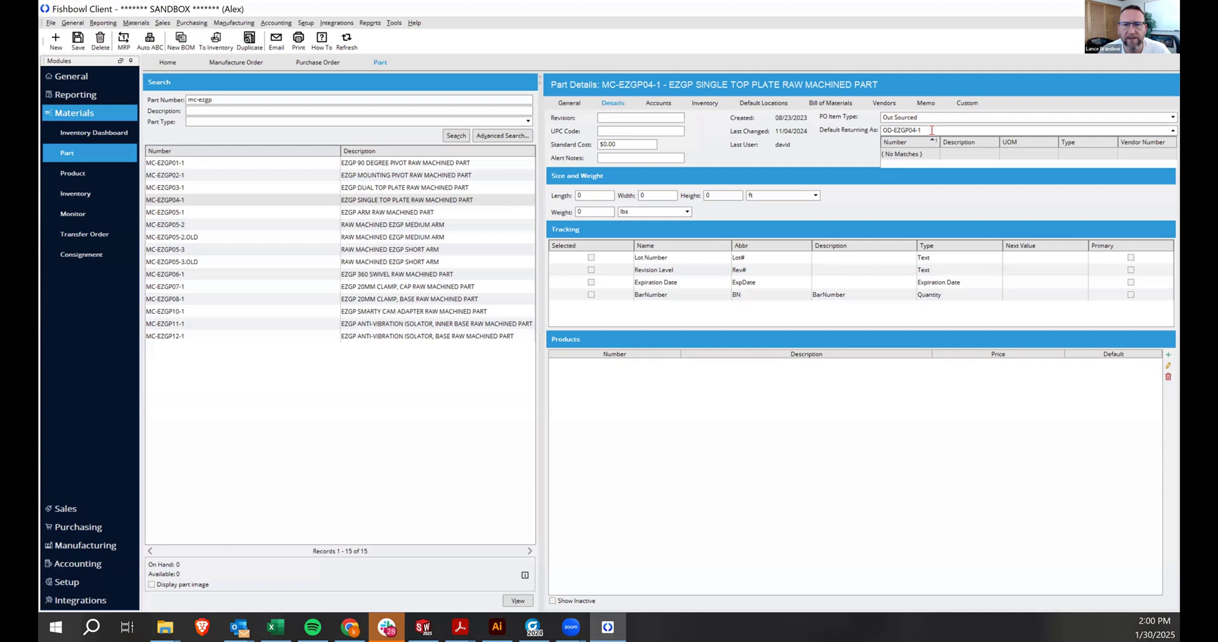
key("BackSpace")
key("BackSpace")
key("BackSpace")
key("BackSpace")
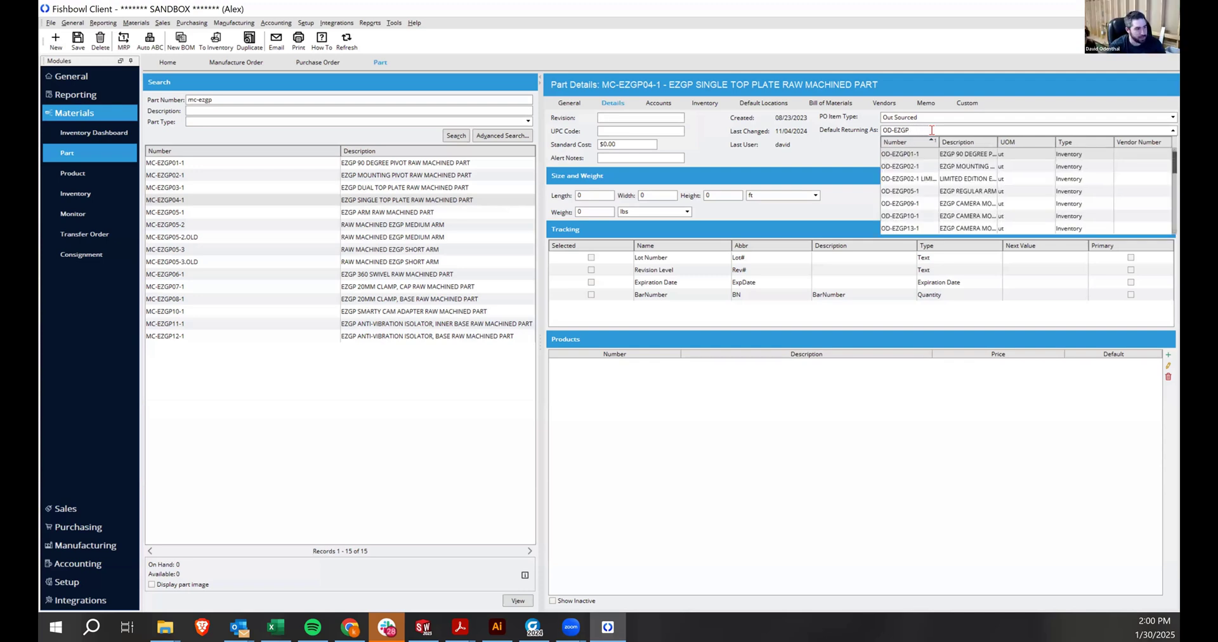
type("tp")
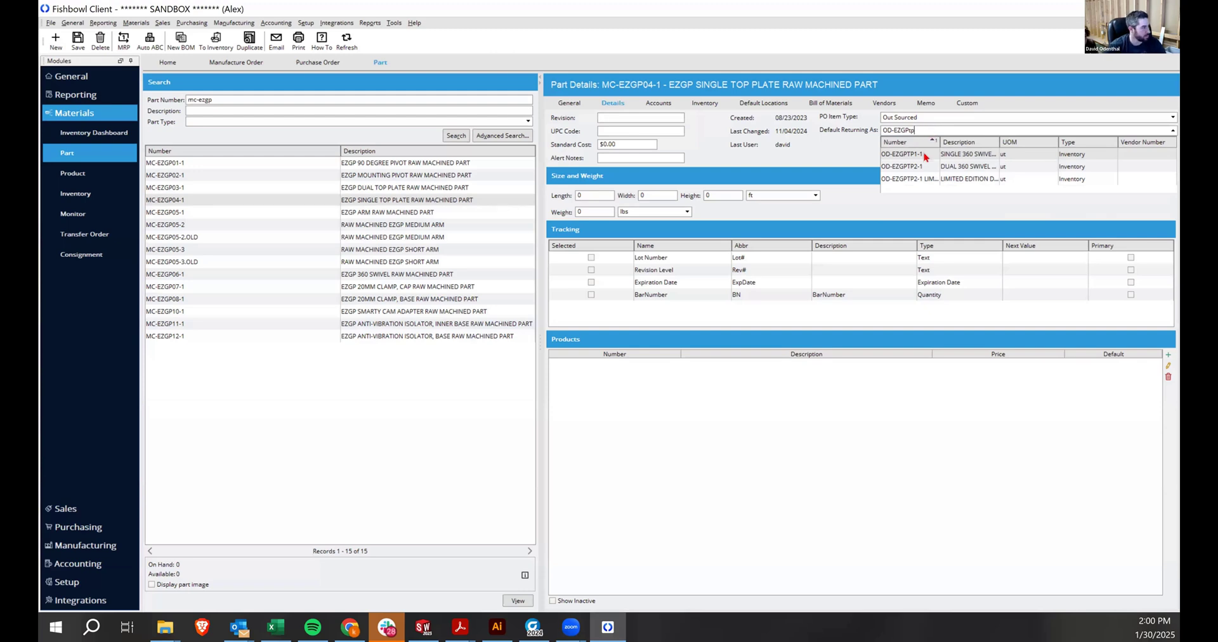
left_click(946, 125)
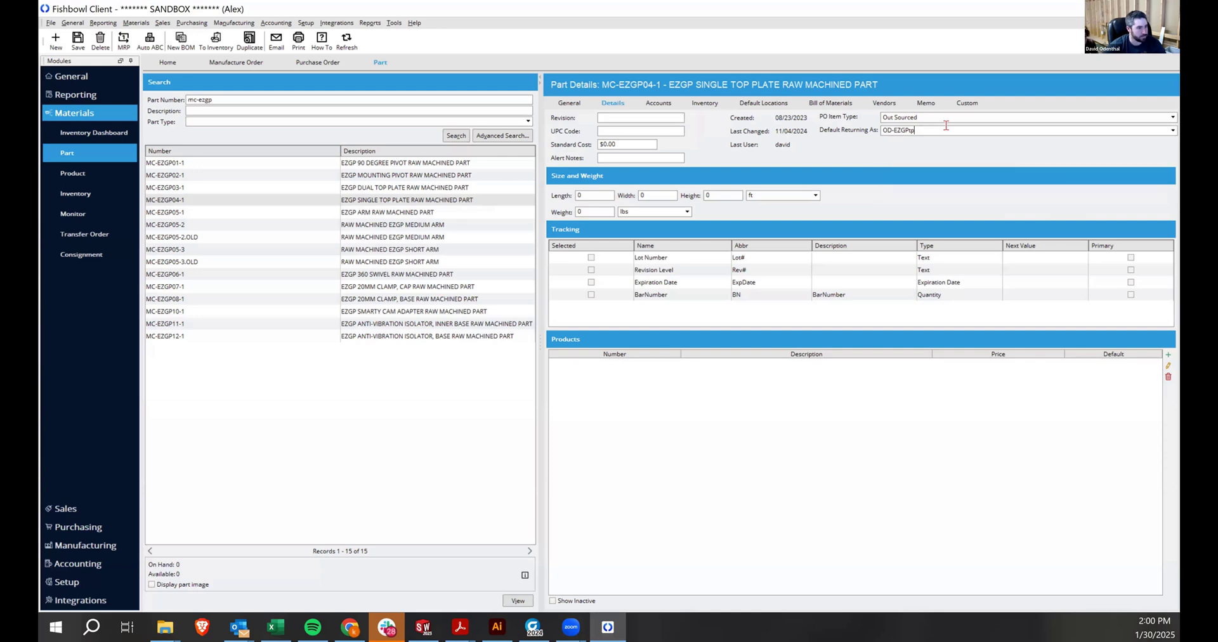
left_click(938, 131)
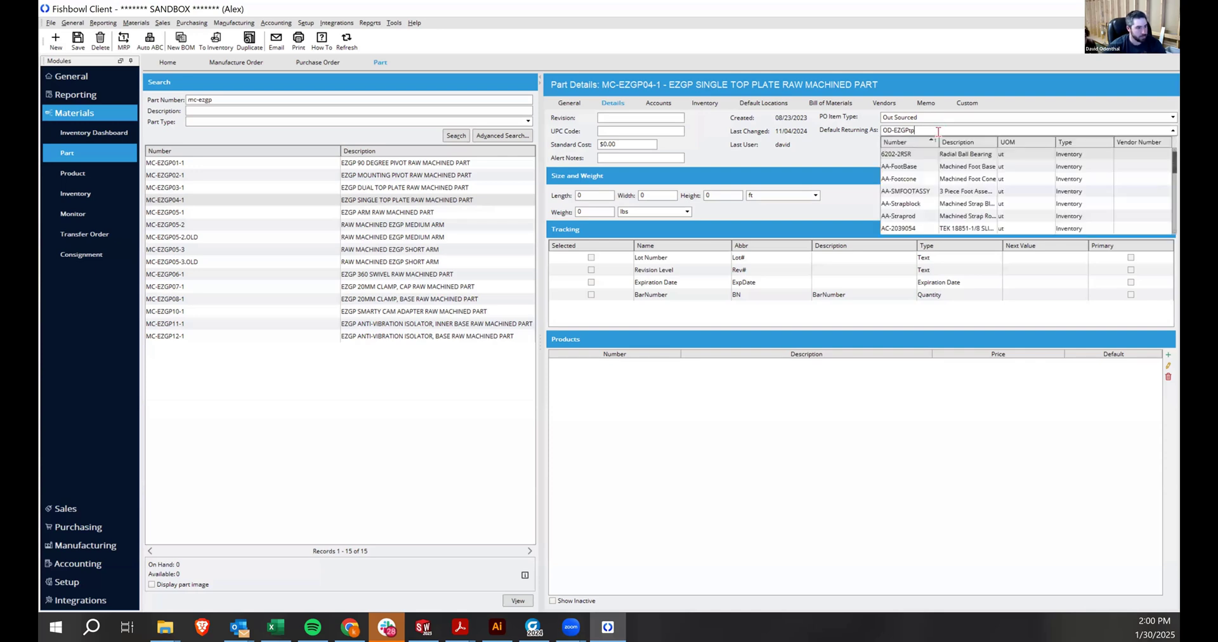
key("BackSpace")
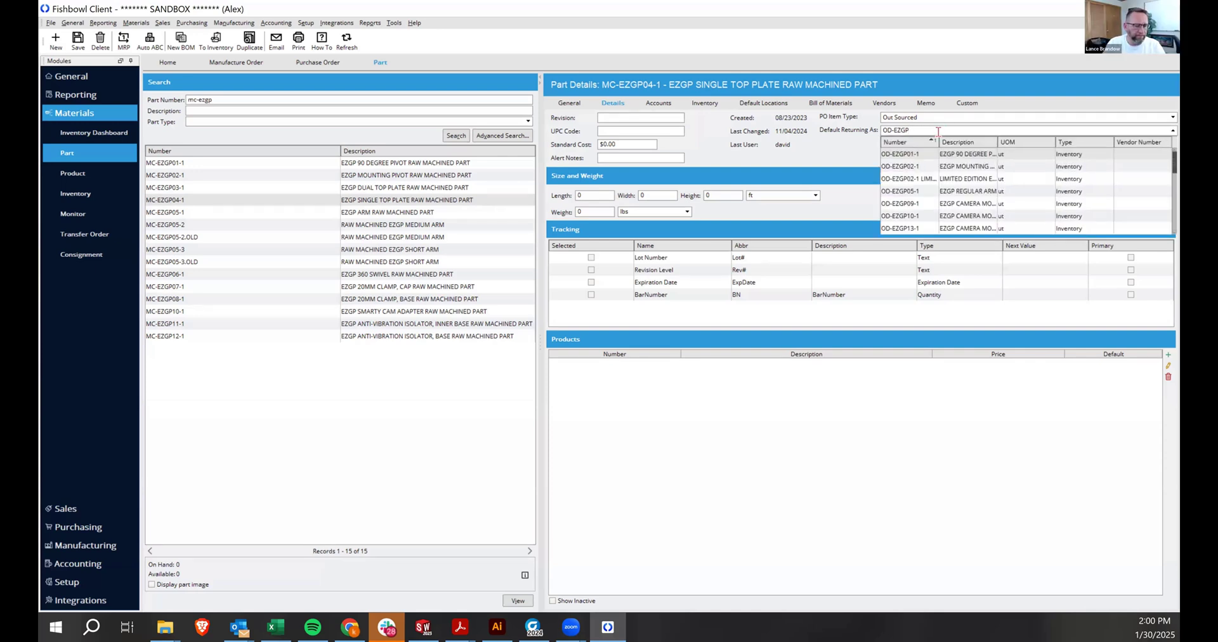
type("tp")
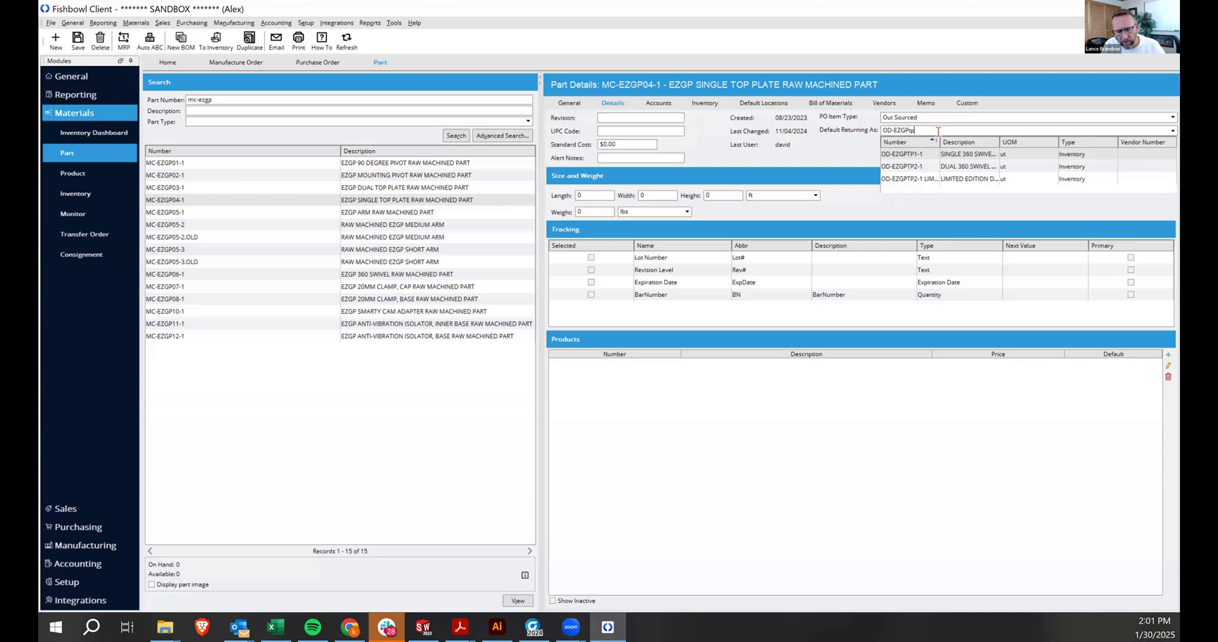
left_click(900, 155)
left_click(79, 40)
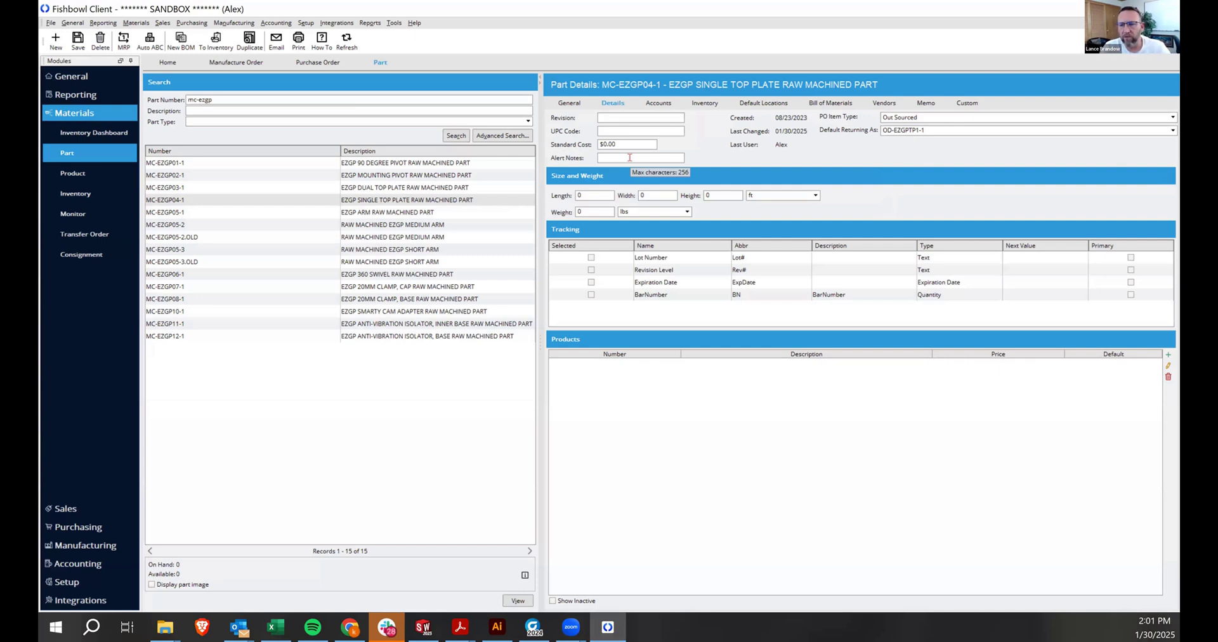
- Replace the default returning part of MC-EZGP04-1 with the part itself, MC-EZGP04-1, and save the part
left_click(942, 131)
key("BackSpace")
key("BackSpace")
key("BackSpace")
key("BackSpace")
key("BackSpace")
key("BackSpace")
key("BackSpace")
key("BackSpace")
key("BackSpace")
key("BackSpace")
key("BackSpace")
key("BackSpace")
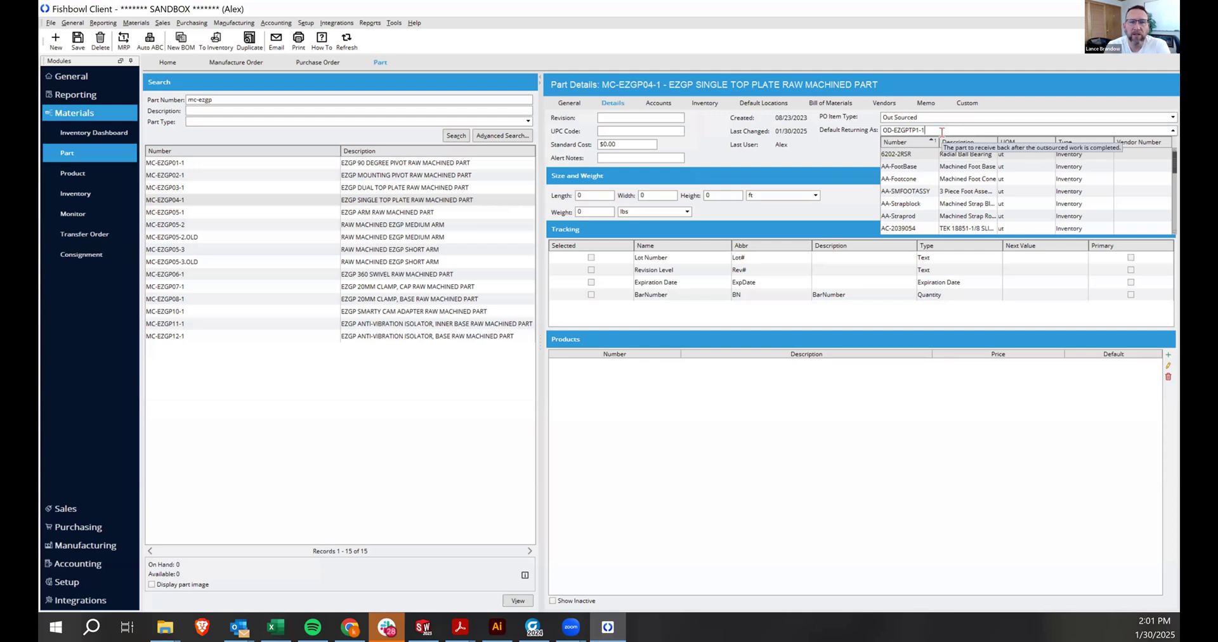
type("mc-e")
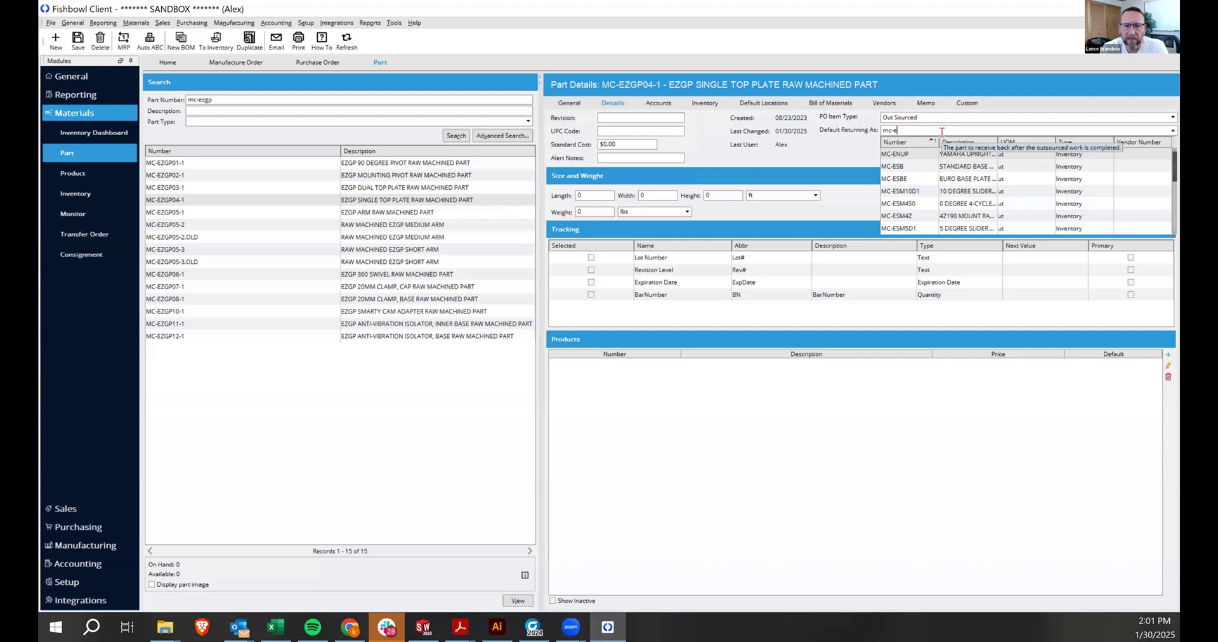
type("zgp")
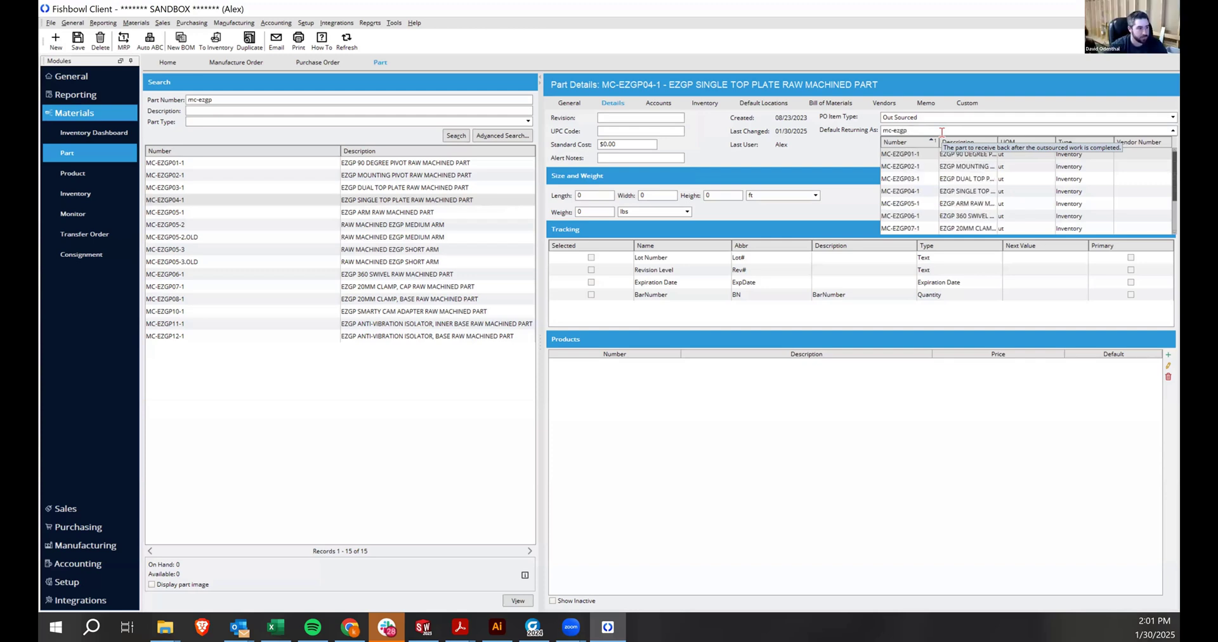
left_click(922, 190)
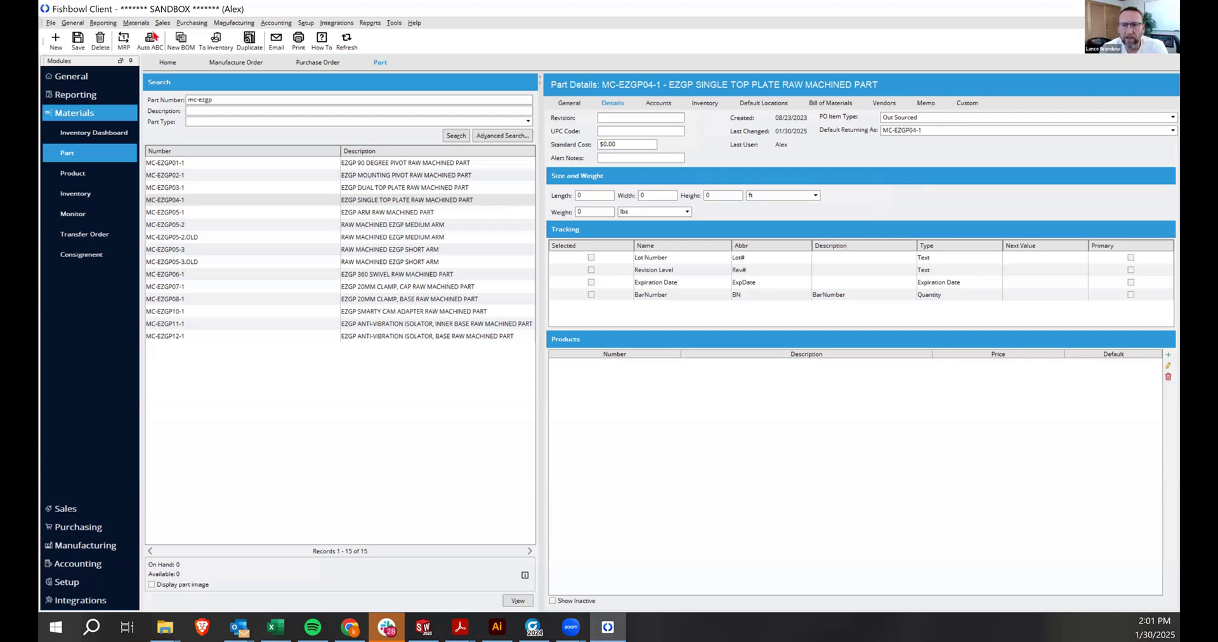
left_click(77, 40)
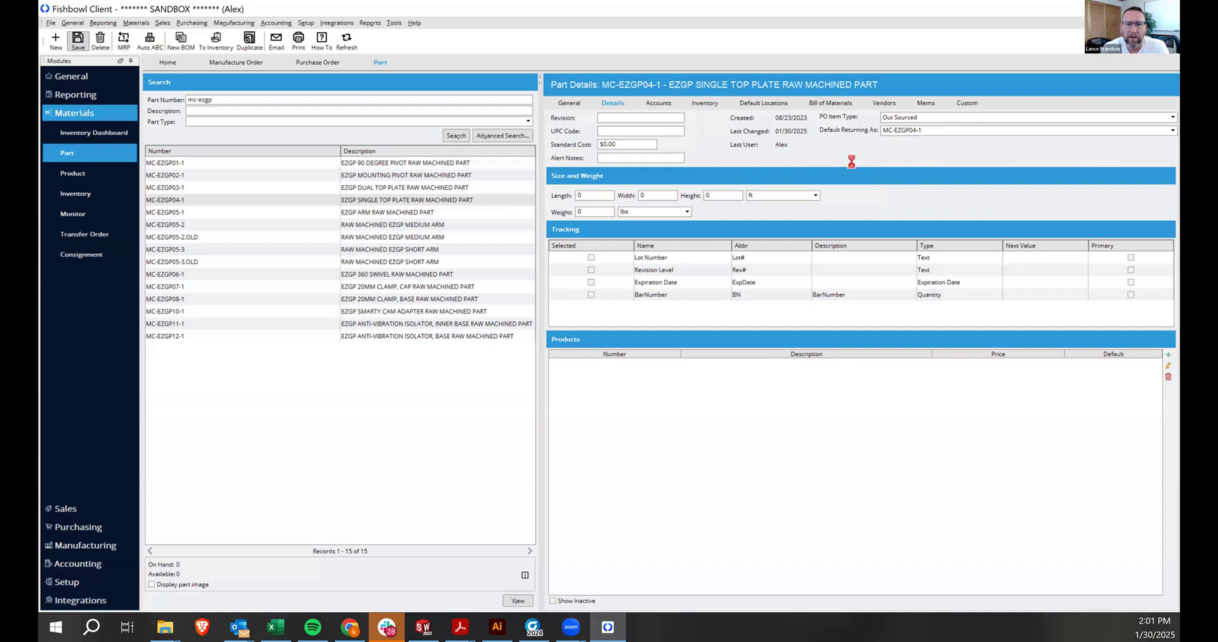